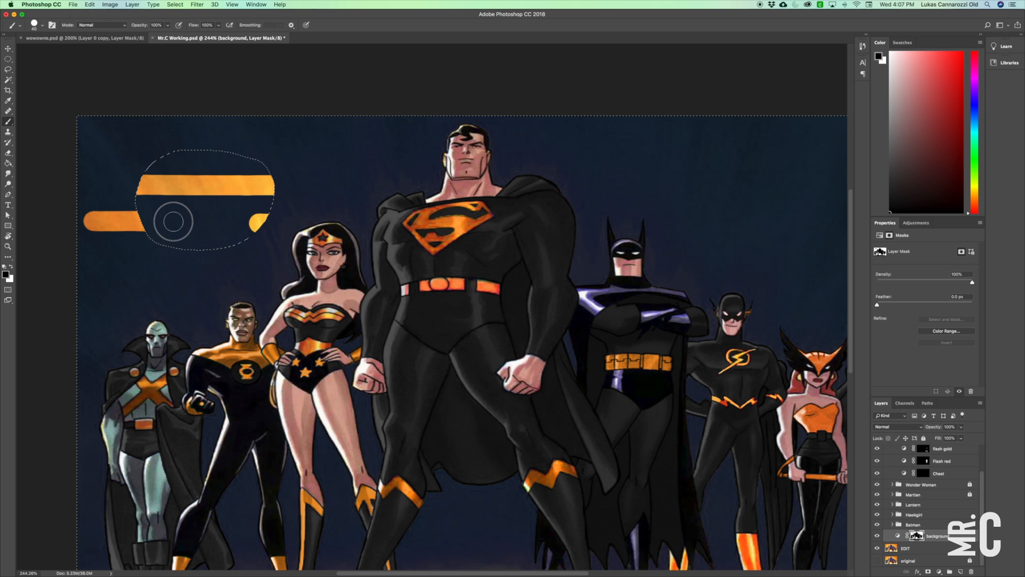
Paint on the background layer's mask inside the freehand selection beside the figures.
left_click_drag(118, 260, 181, 239)
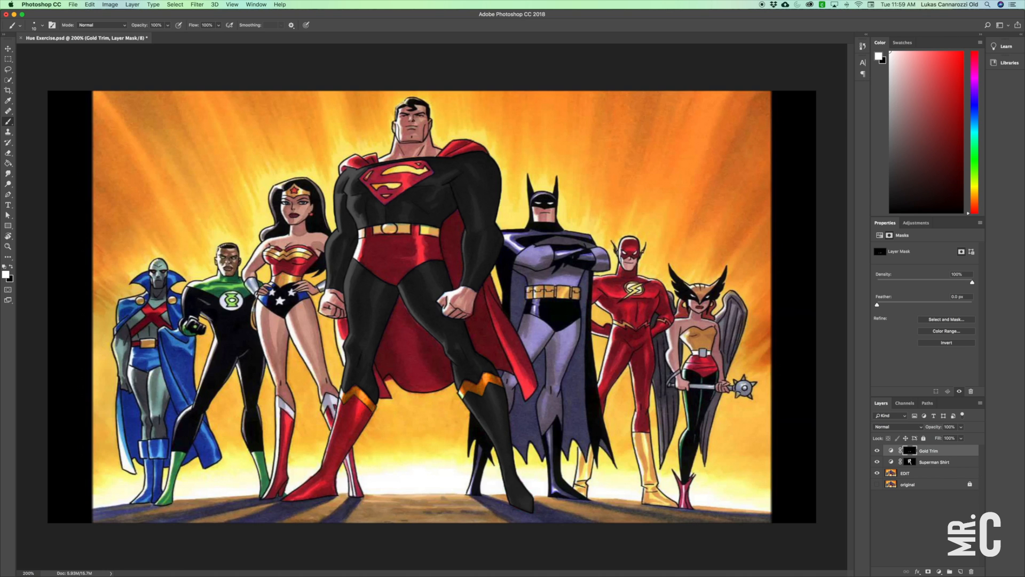
Name the group holding the Gold Trim and Superman Shirt layers Superman.
type("Superman")
key("Return")
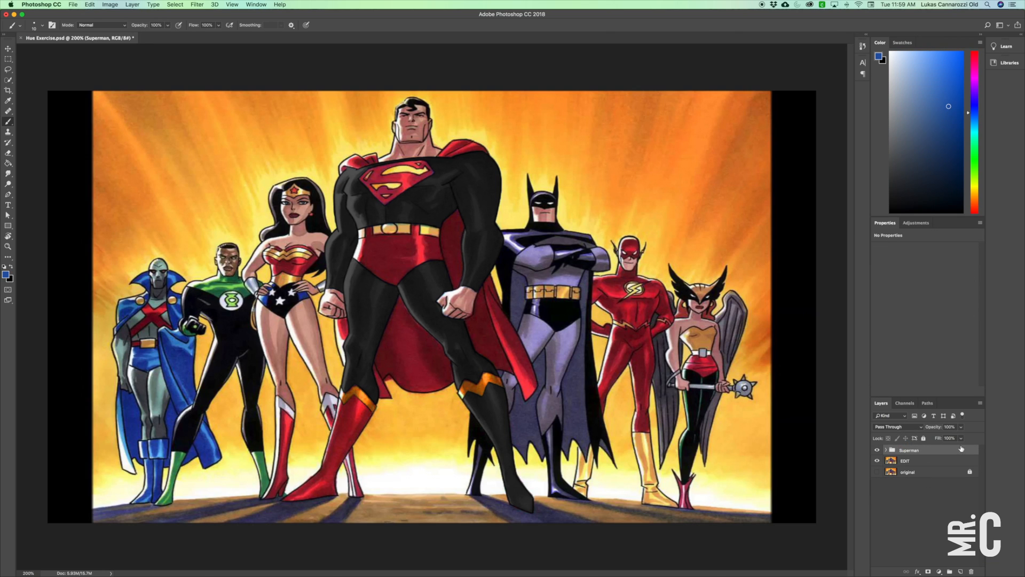
Toggle the Superman group's visibility several times to compare the recolored costume with the original.
left_click(878, 450)
left_click(879, 450)
left_click(878, 451)
left_click(878, 450)
left_click(878, 450)
left_click(879, 450)
left_click(879, 451)
left_click(879, 450)
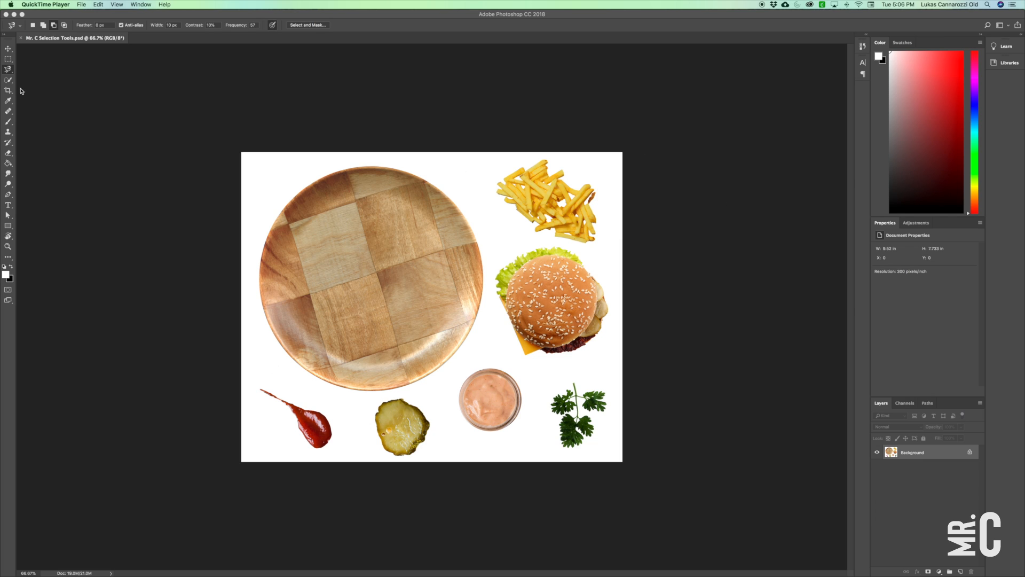
Look through the Lasso, Marquee, Magic Wand and Quick Selection tools and their options, finishing with the Quick Selection tool active.
left_click(11, 73)
left_click(35, 68)
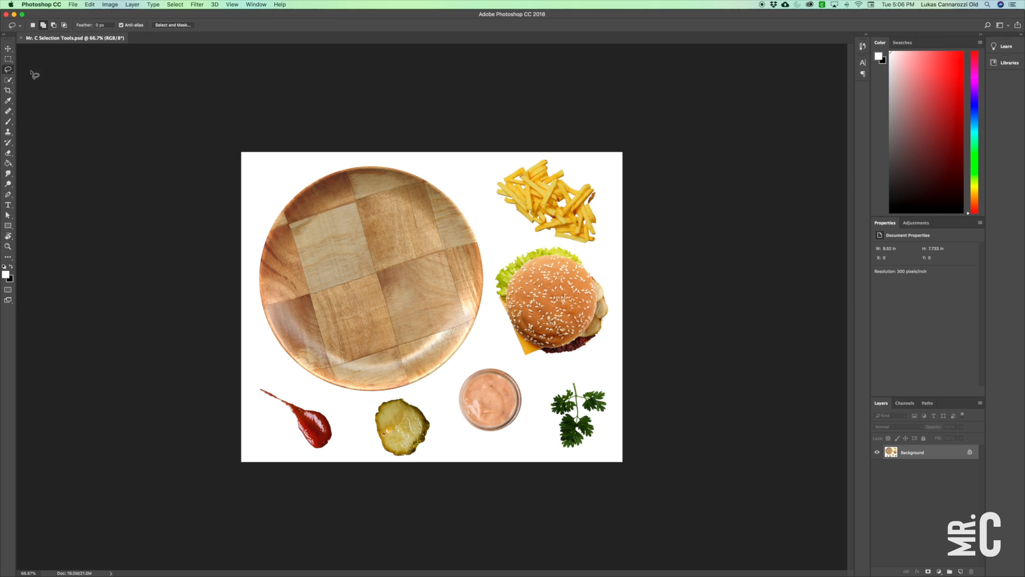
left_click_drag(9, 82, 41, 89)
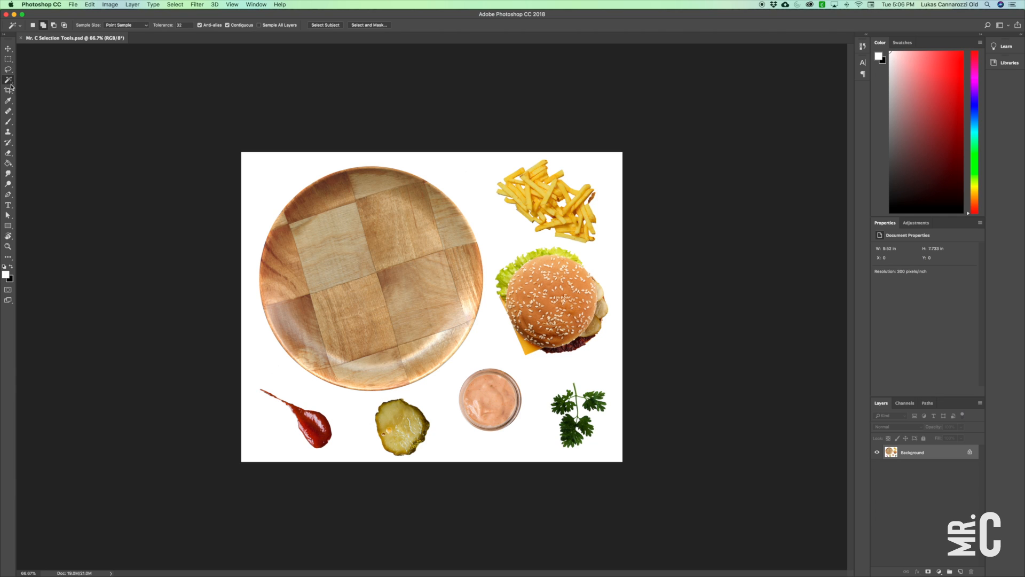
left_click(13, 50)
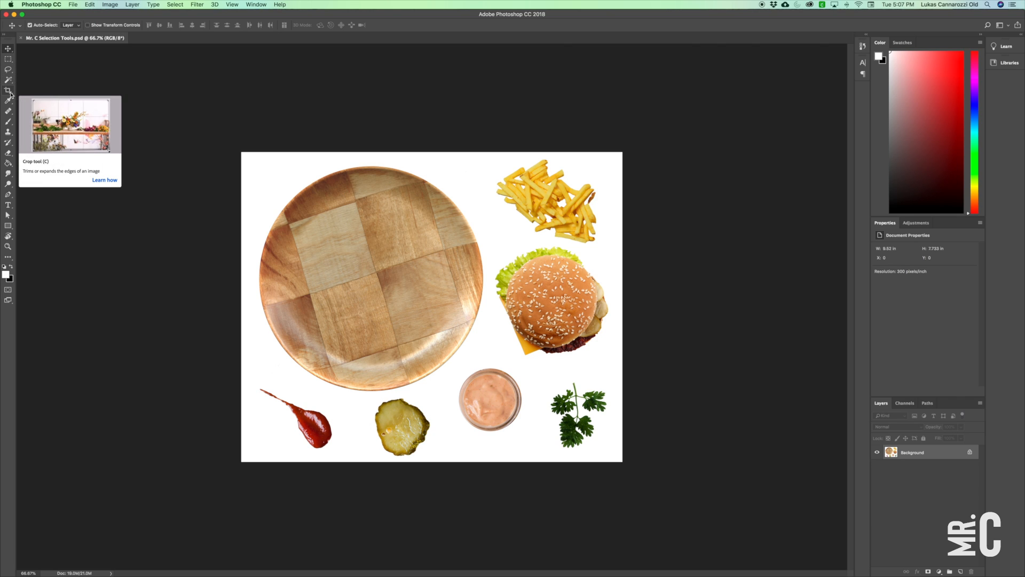
left_click(8, 71)
right_click(8, 59)
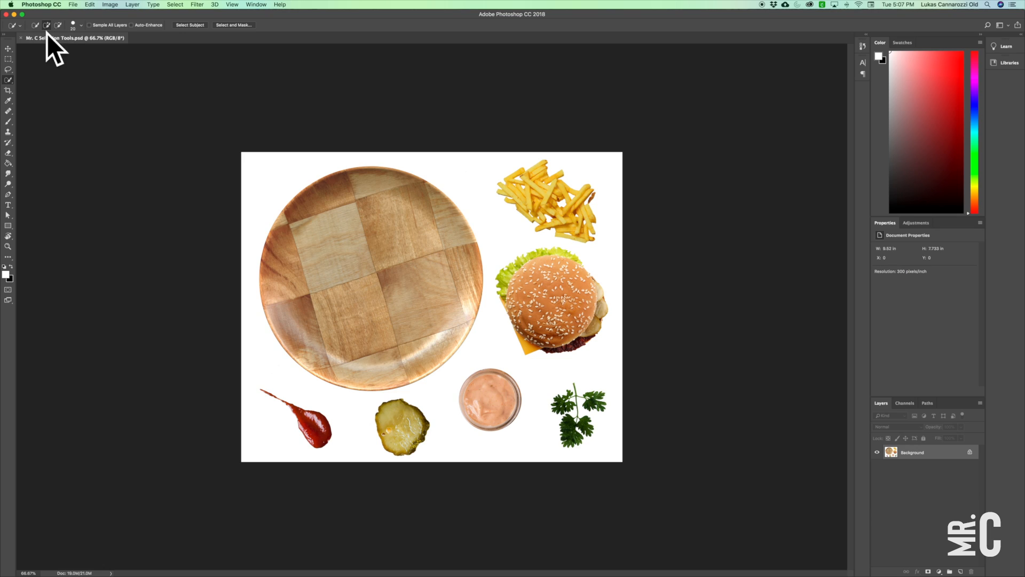
left_click(8, 69)
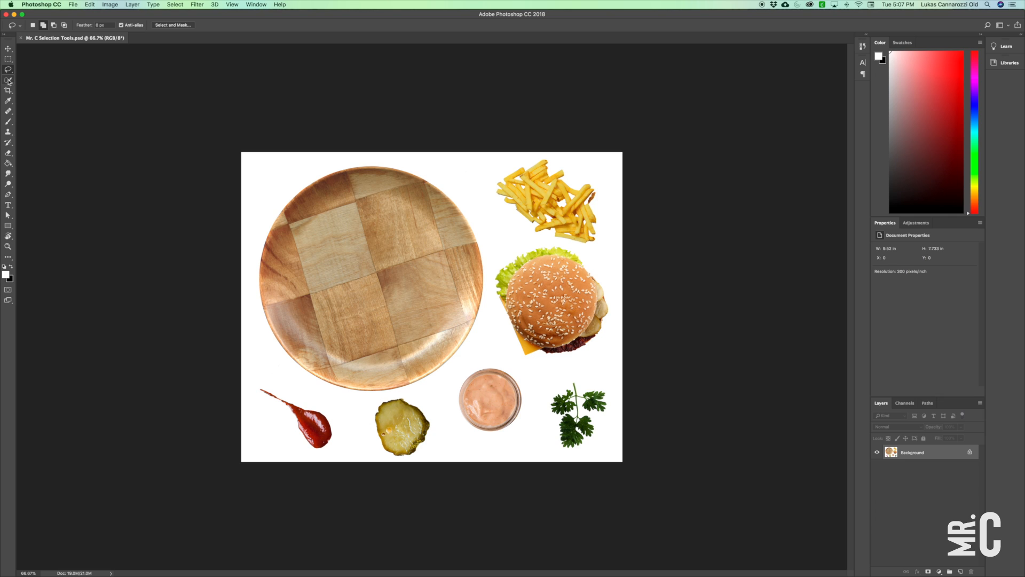
left_click_drag(9, 84, 32, 88)
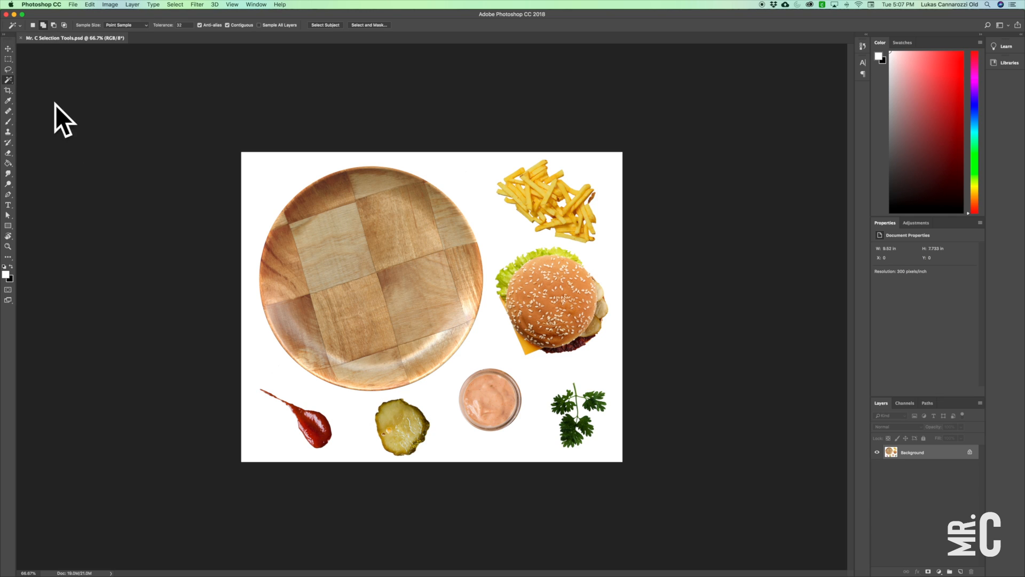
key("shift+w")
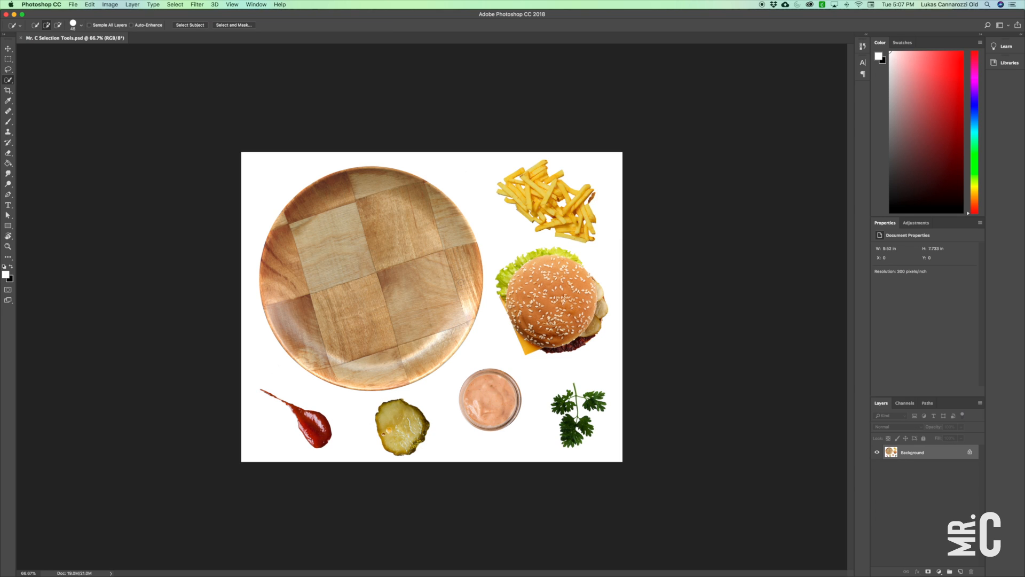
Convert the locked Background into a regular layer named Edit.
double_click(930, 453)
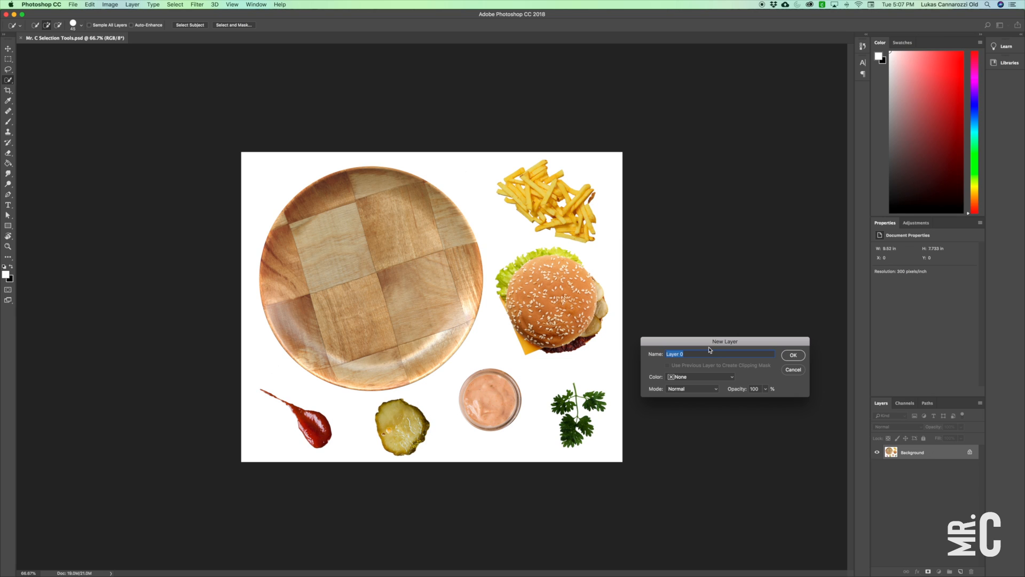
type("Edit")
key("Return")
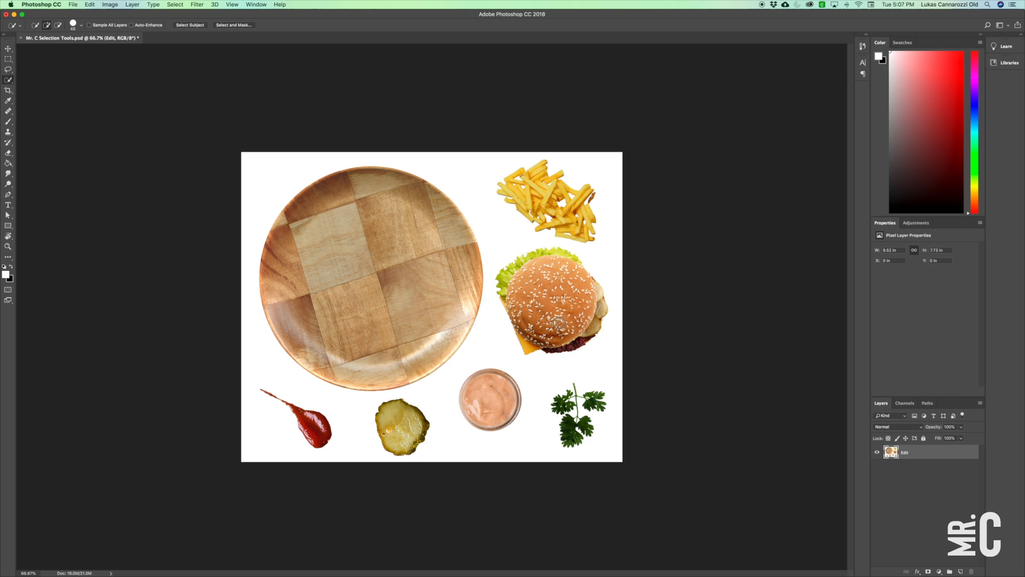
Select the whole burger on the Edit layer with the Quick Selection tool and reduce the tool's brush size.
mouse_move(578, 320)
left_mouse_down()
mouse_move(581, 328)
mouse_move(591, 306)
mouse_move(595, 334)
left_mouse_up()
key("z")
left_click_drag(542, 306, 464, 332)
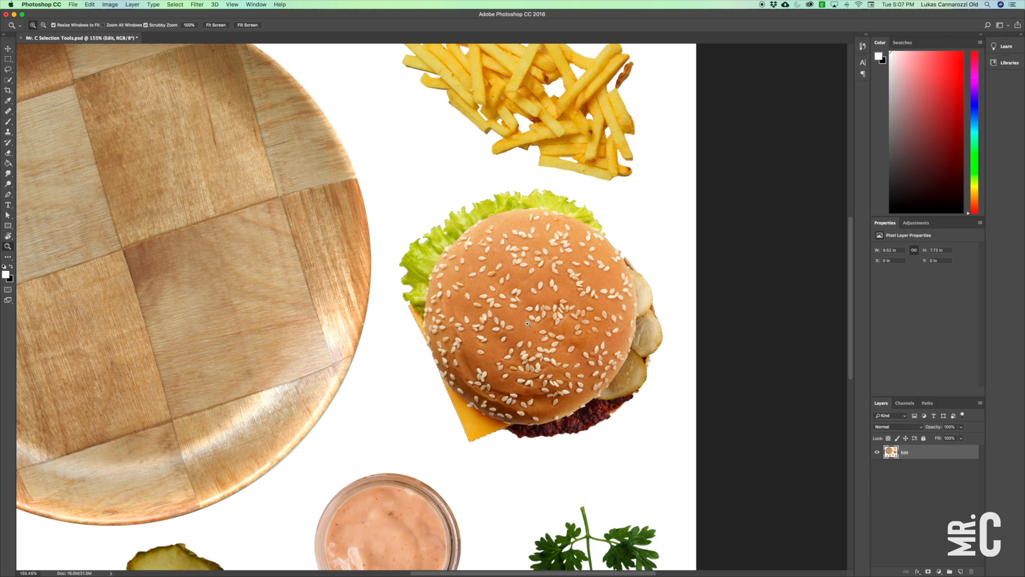
left_click(8, 49)
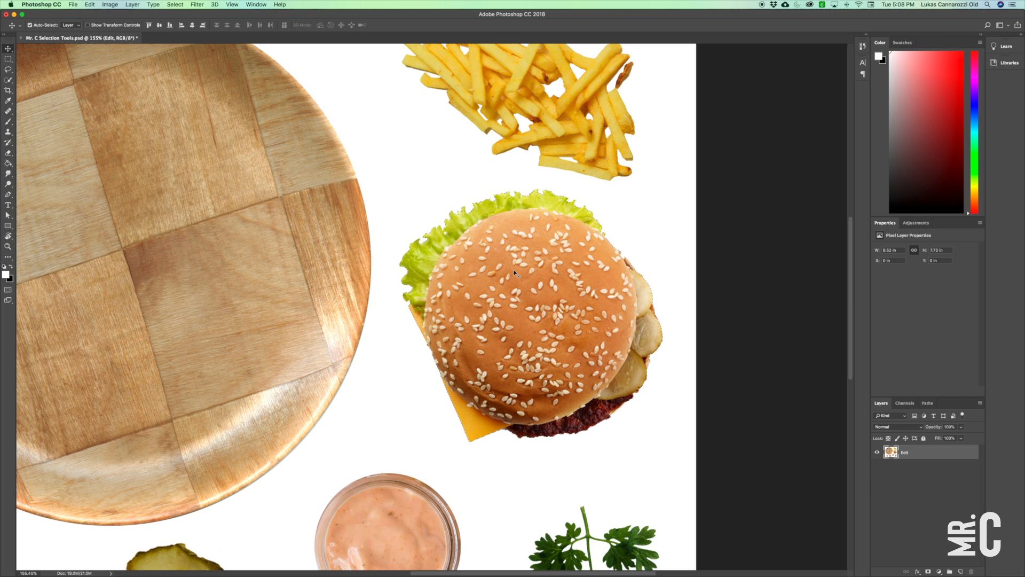
left_click(8, 80)
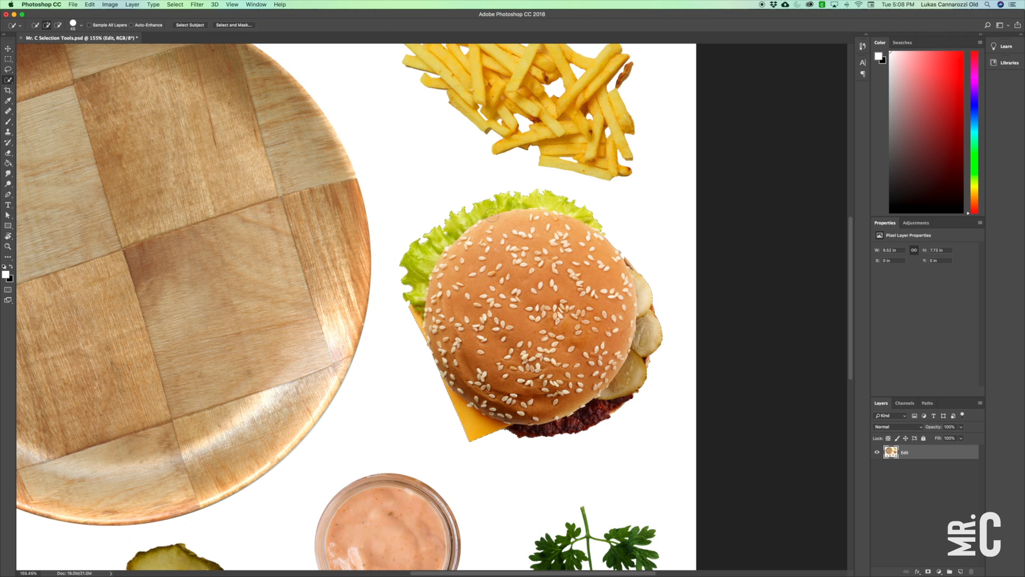
key("bracketleft")
key("bracketleft")
key("bracketleft")
key("bracketleft")
key("bracketleft")
key("super+minus")
key("super+minus")
key("super+plus")
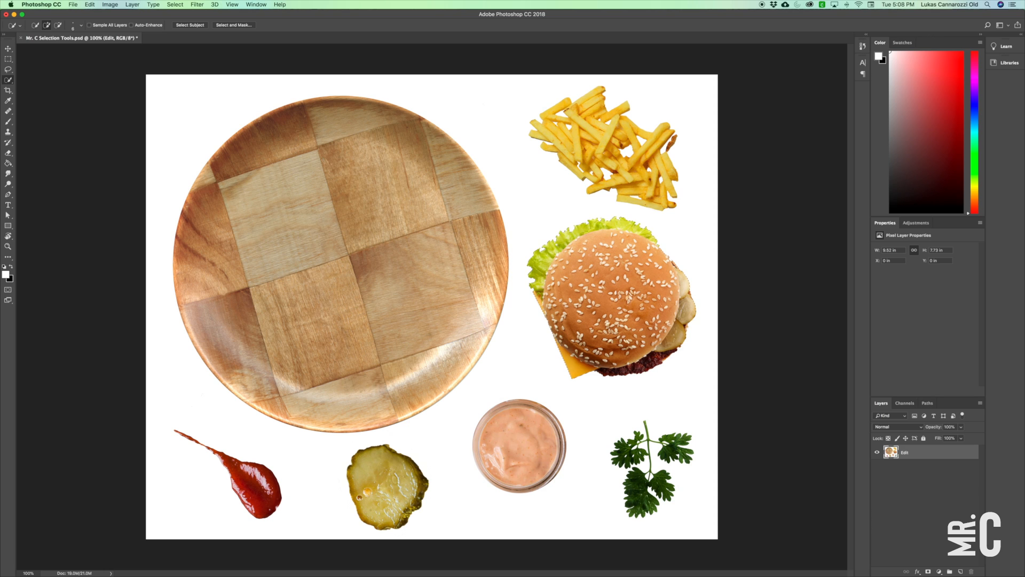
Move the selected burger onto the upper part of the wooden plate.
left_click(8, 51)
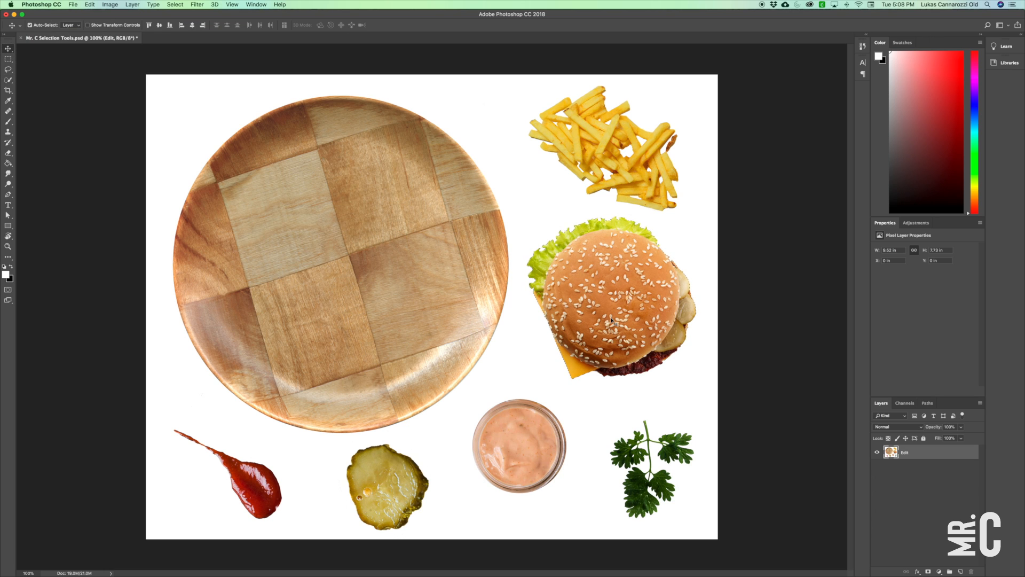
left_click_drag(626, 314, 361, 212)
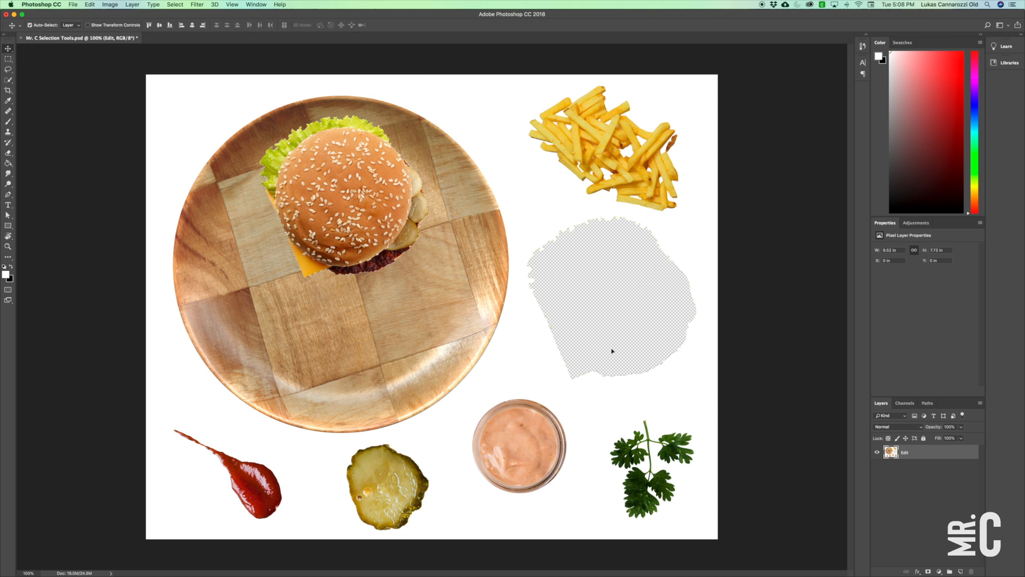
left_click_drag(315, 192, 353, 205)
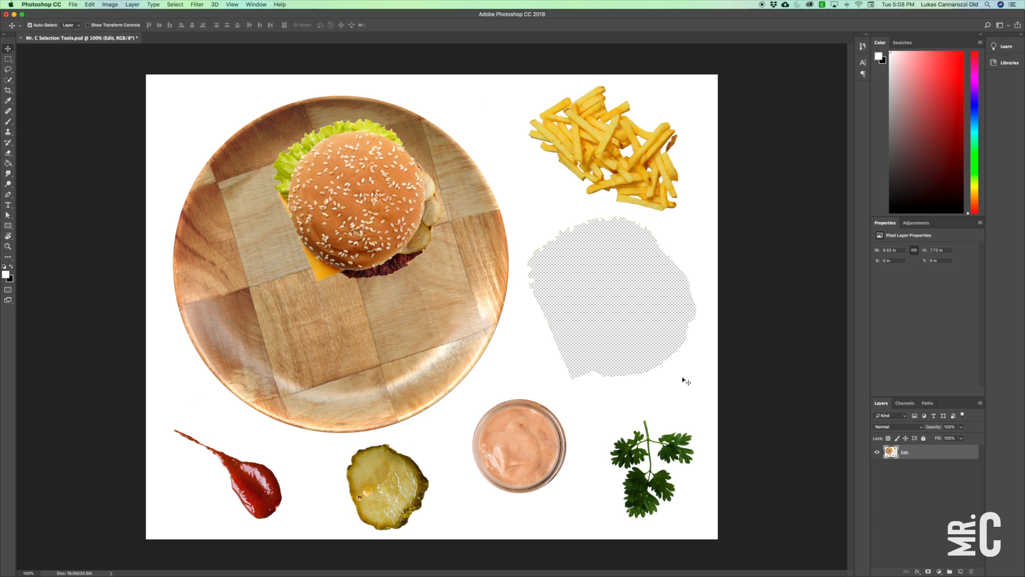
Try further burger moves on the plate, undo them, and return the burger to its original place below the fries.
mouse_move(381, 192)
left_mouse_down()
mouse_move(380, 183)
mouse_move(375, 191)
mouse_move(405, 181)
mouse_move(381, 192)
mouse_move(376, 179)
mouse_move(377, 188)
left_mouse_up()
key("super+z")
left_click_drag(377, 223, 433, 235)
key("super+z")
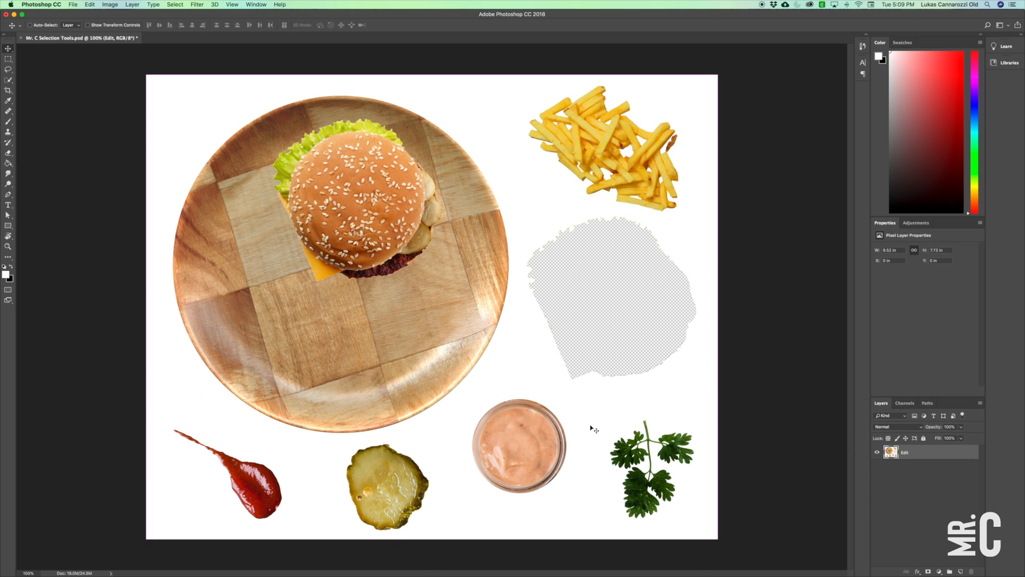
key("alt+super+z")
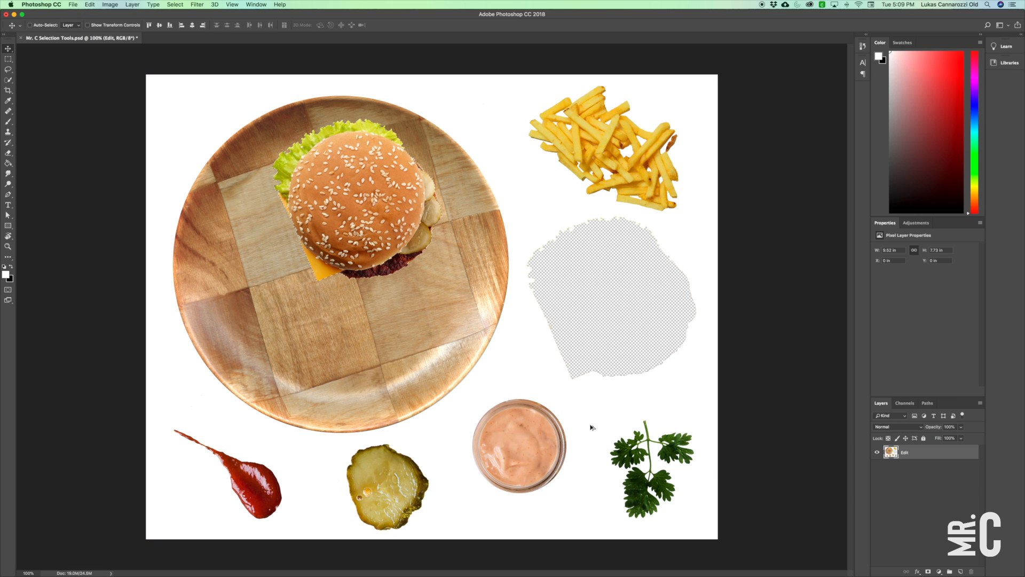
left_click_drag(373, 206, 627, 302)
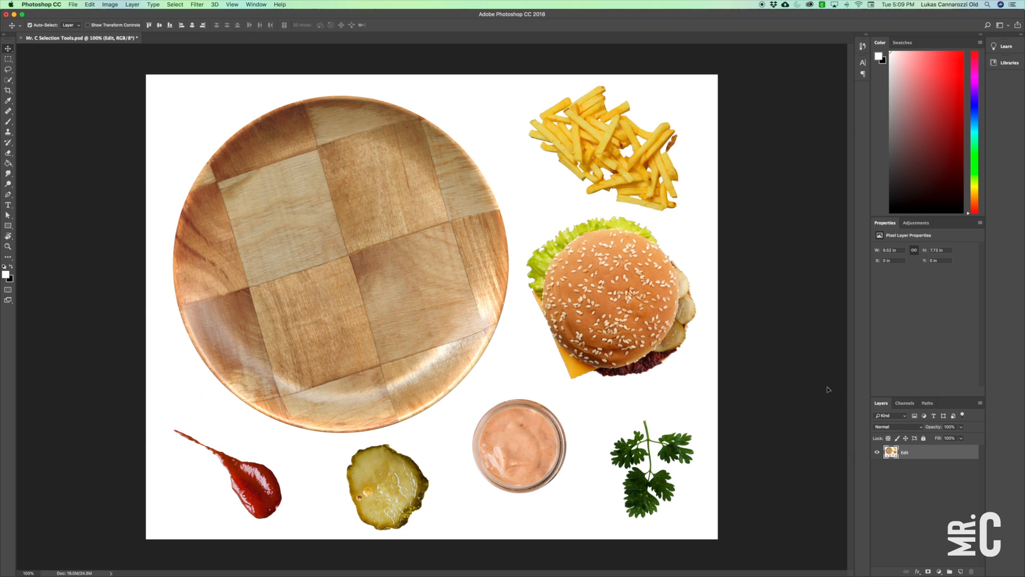
Cut the selected burger out of the Edit layer.
key("Delete")
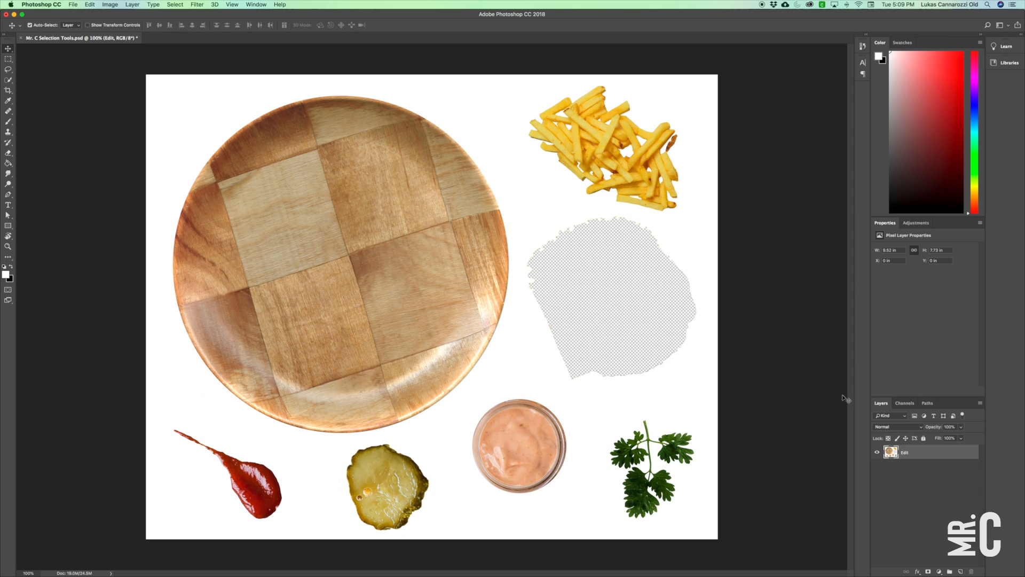
left_click(90, 4)
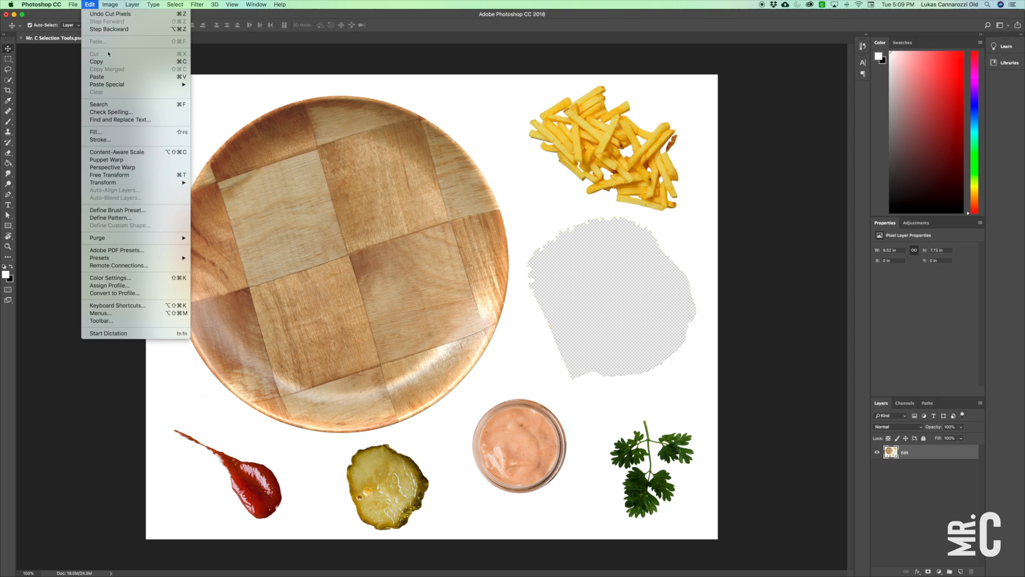
left_click(246, 51)
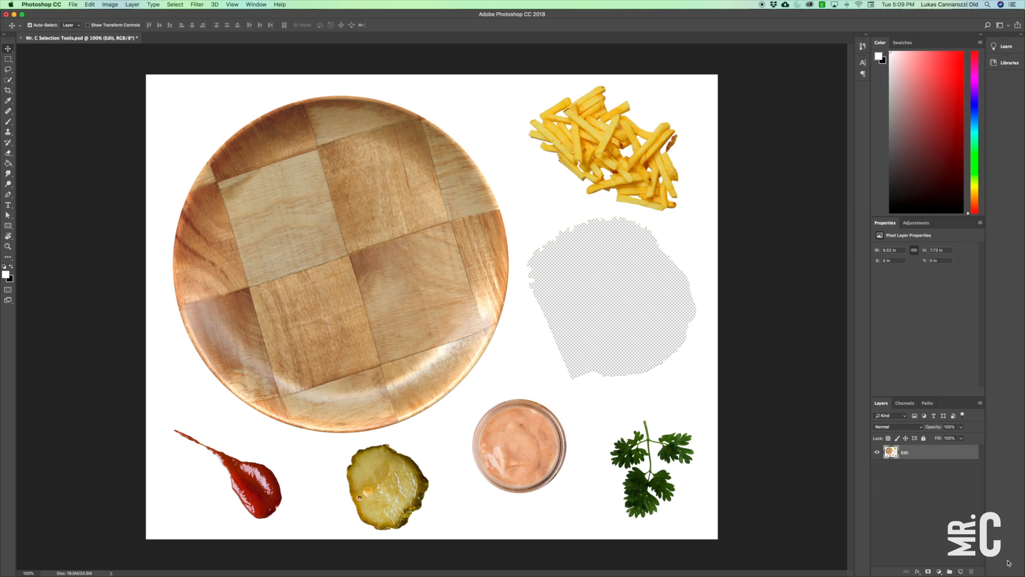
Create a new layer above the Edit layer and name it Burger.
left_click(960, 572)
double_click(908, 453)
type("E")
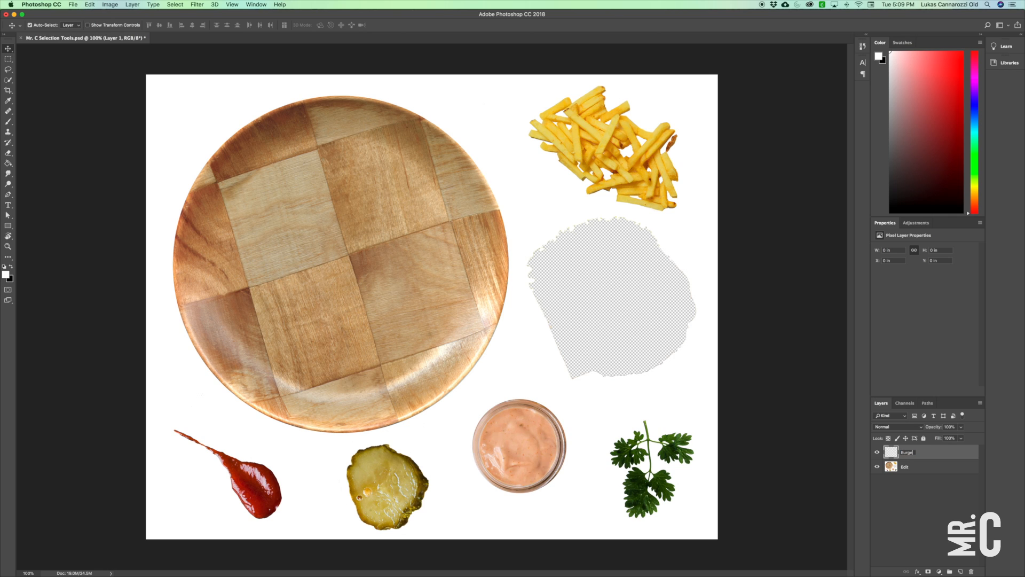
key("Return")
Paste the burger in place on the Burger layer and move it onto the upper part of the plate.
left_click(90, 4)
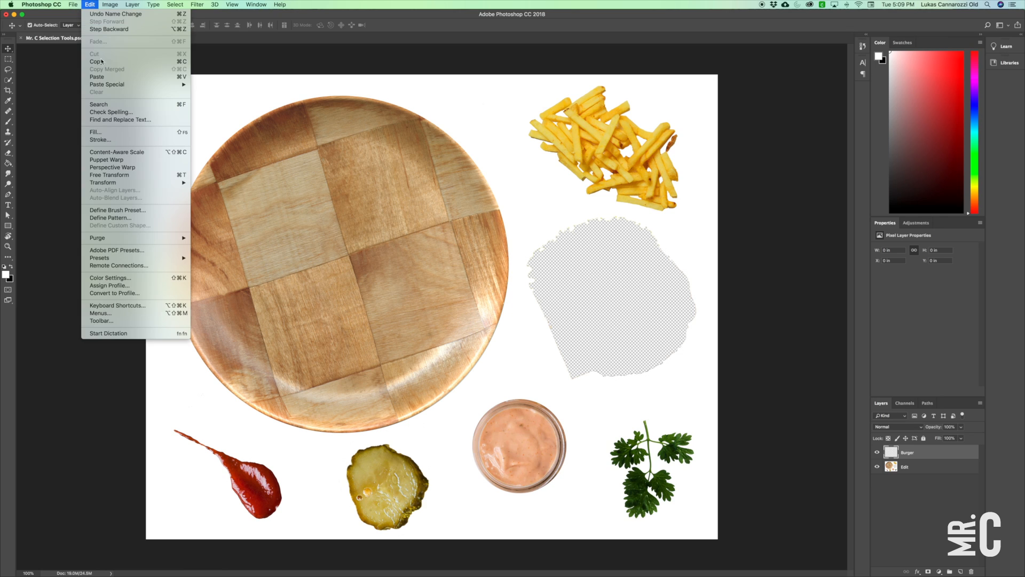
mouse_move(135, 86)
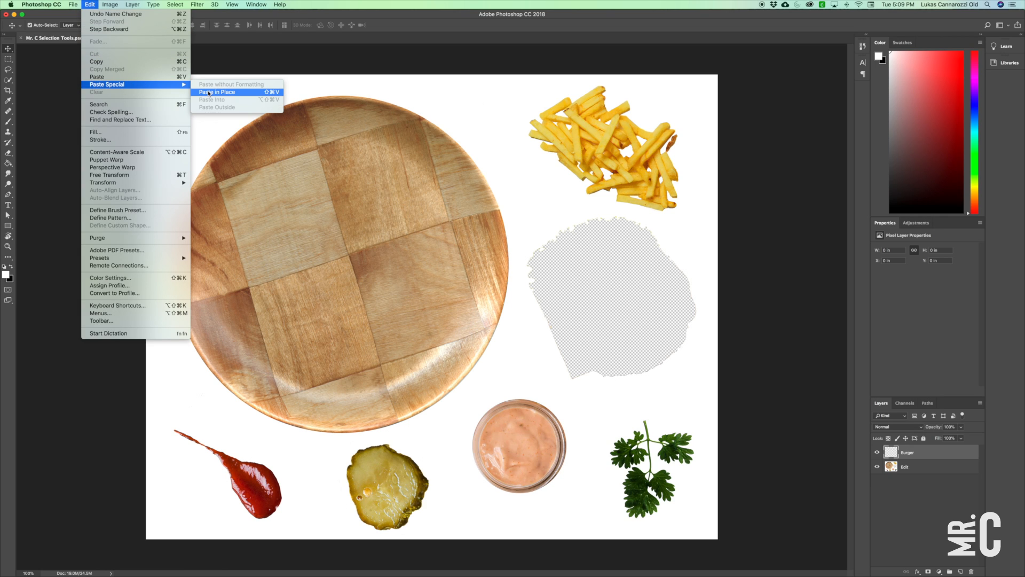
left_click(208, 92)
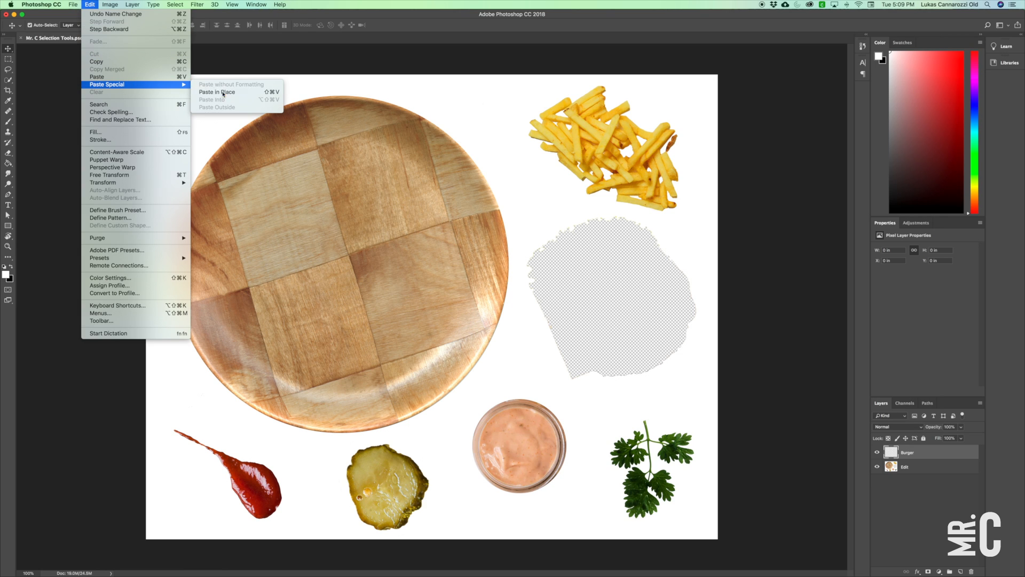
left_click_drag(607, 301, 338, 200)
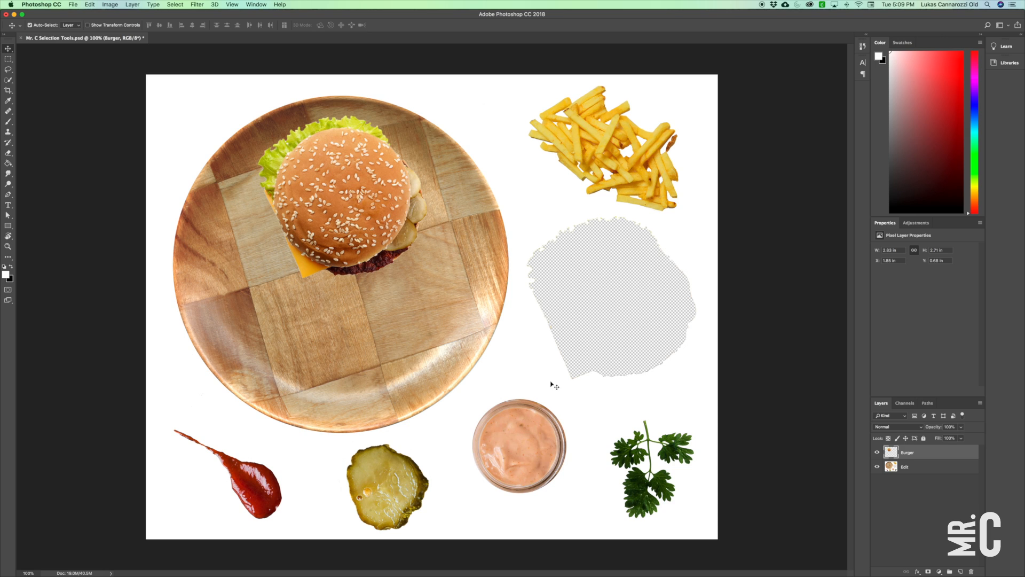
Select the round sauce cup on the Edit layer with an elliptical marquee about 1.56 in wide.
left_click(913, 466)
left_click(8, 60)
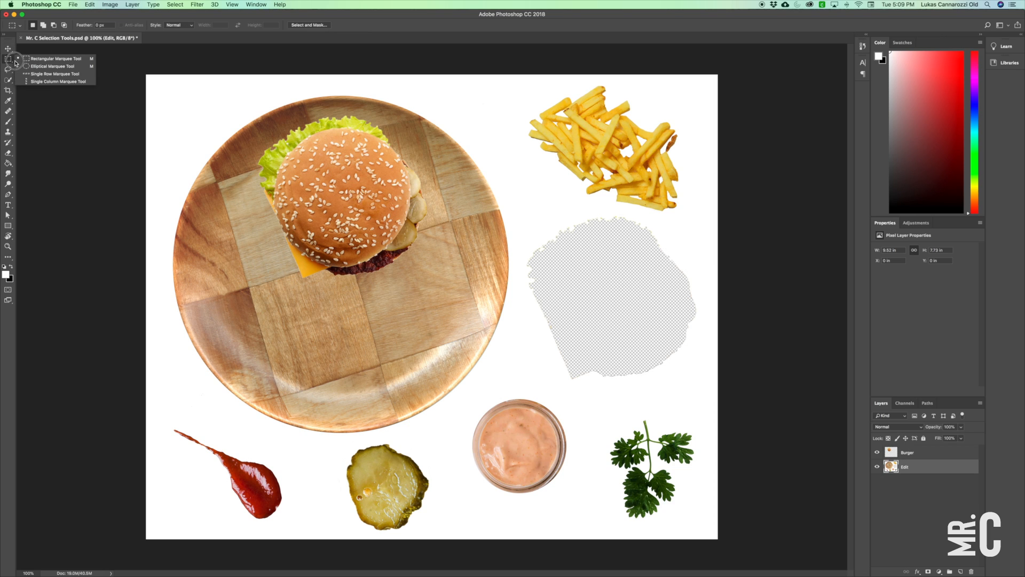
left_click(80, 66)
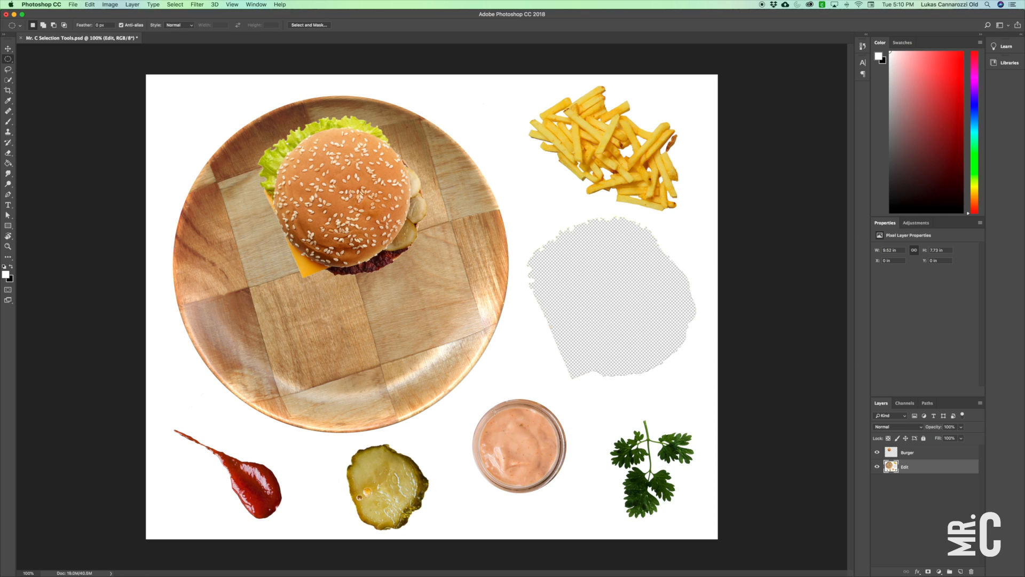
left_click_drag(477, 398, 566, 492)
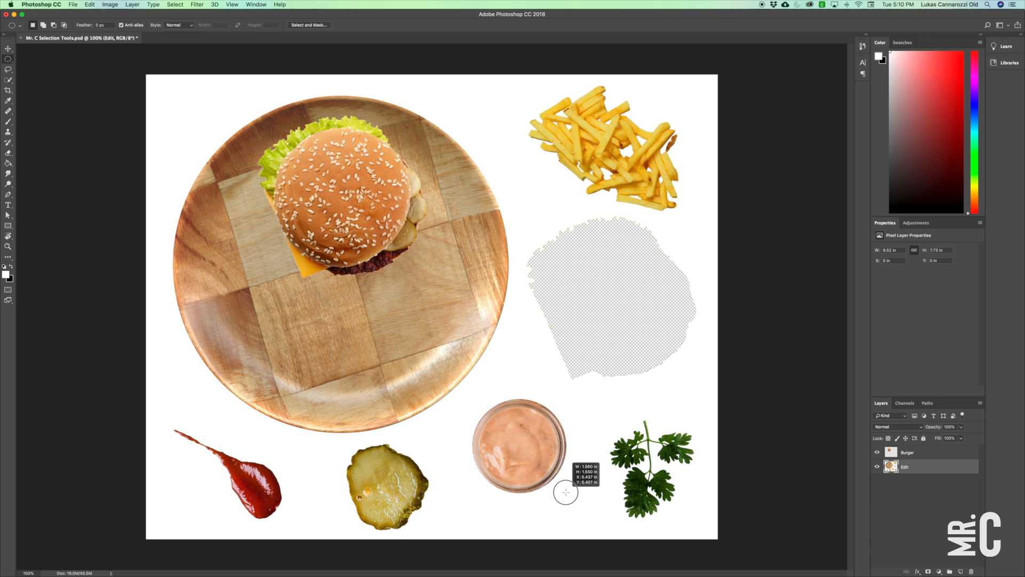
left_click_drag(566, 492, 566, 492)
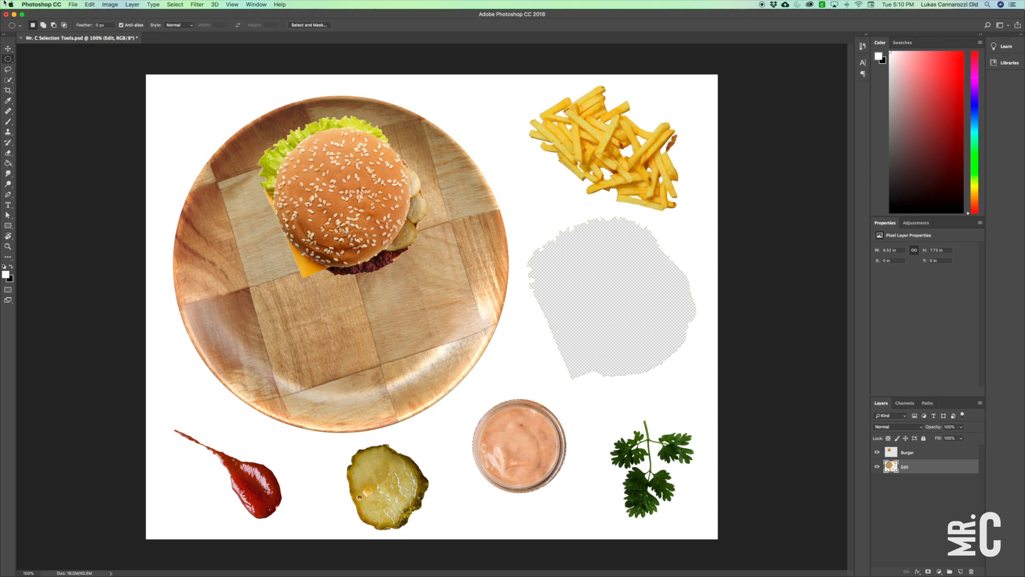
Cut the selected sauce cup out of the Edit layer and create a new layer named Saucey Sauce above it.
left_click(90, 5)
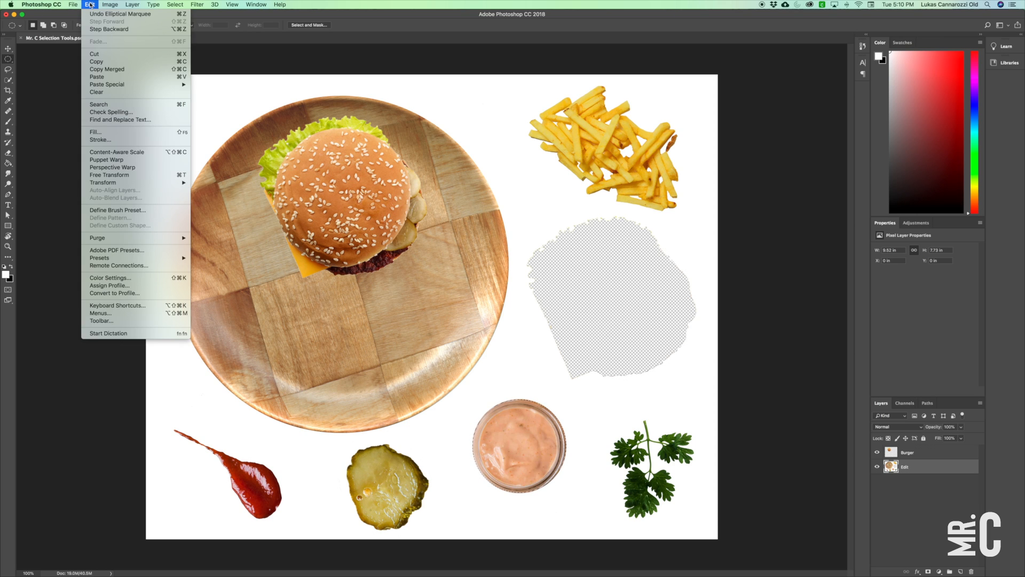
left_click(94, 54)
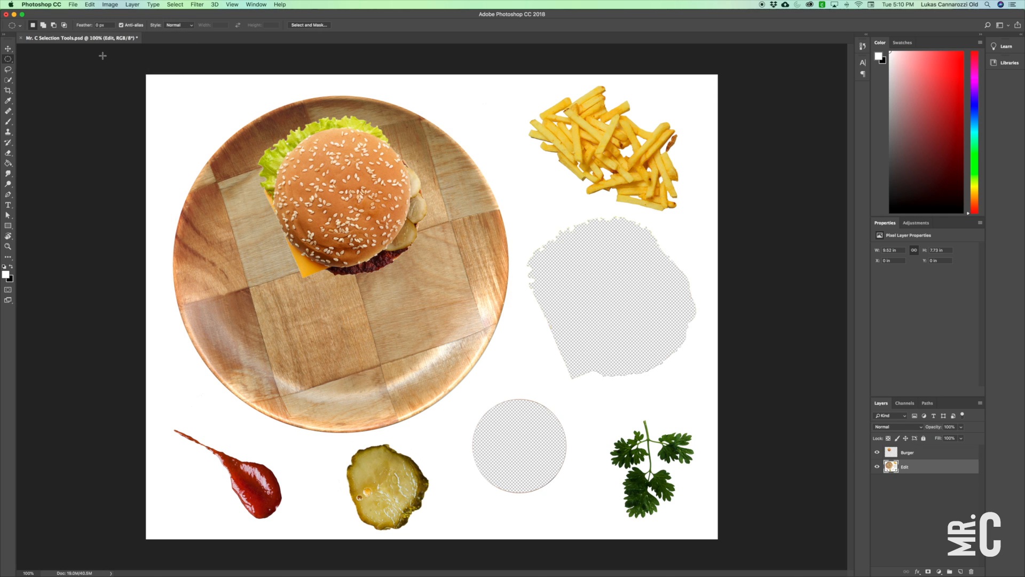
left_click(961, 571)
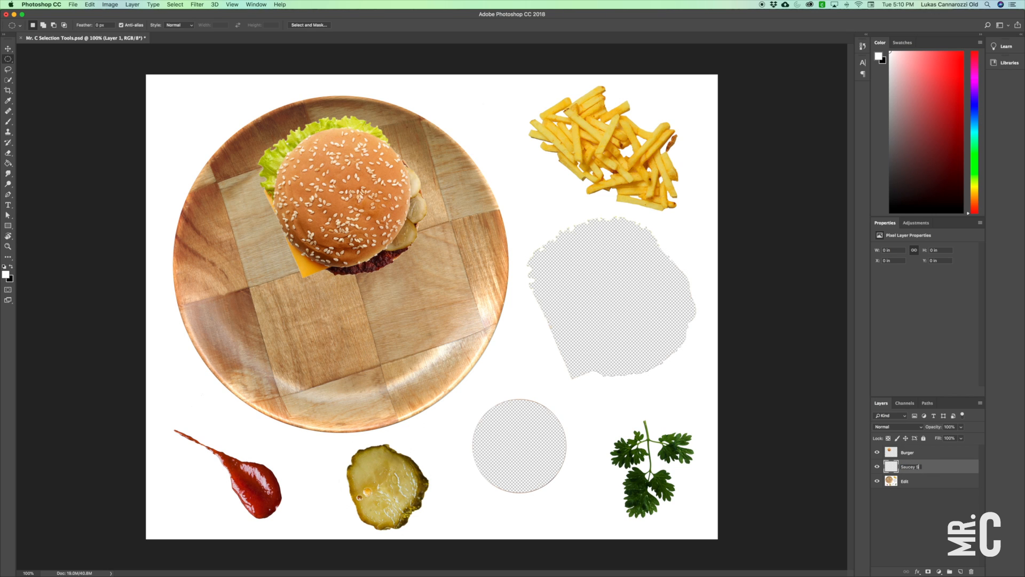
key("Return")
Paste the sauce cup in place on the Saucey Sauce layer and move it onto the plate's lower-right area.
left_click(90, 5)
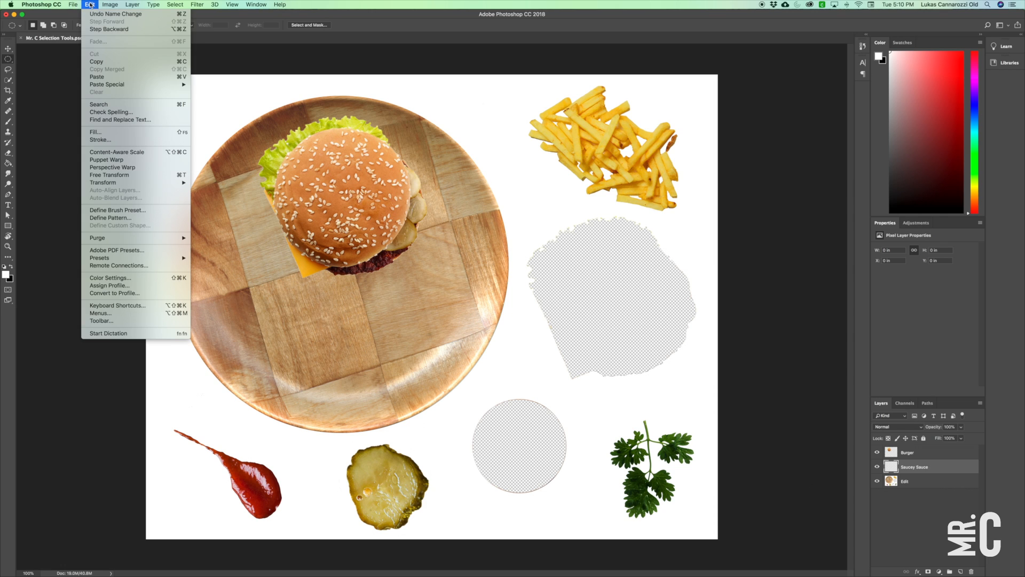
mouse_move(160, 84)
left_click(224, 92)
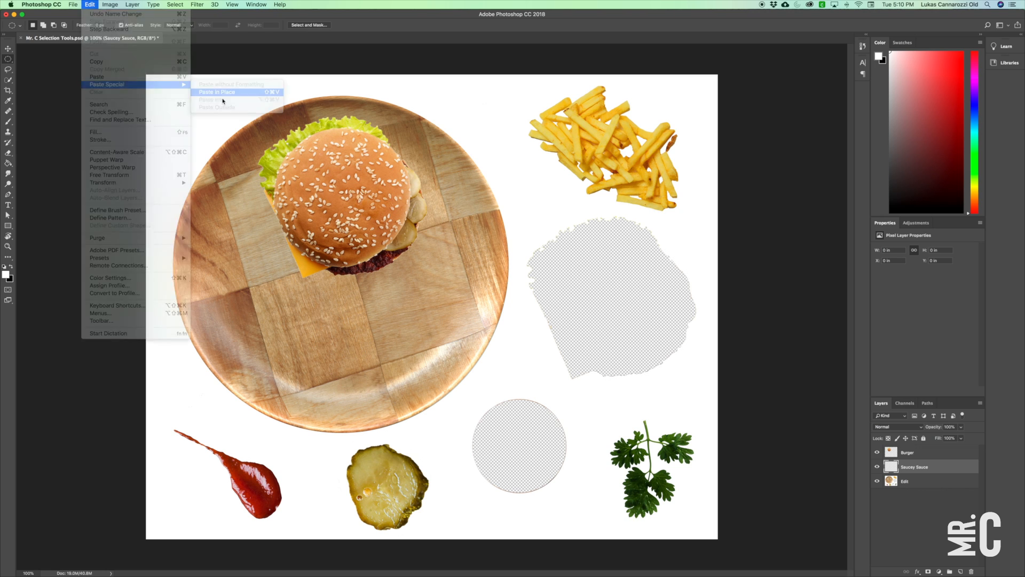
left_click(9, 49)
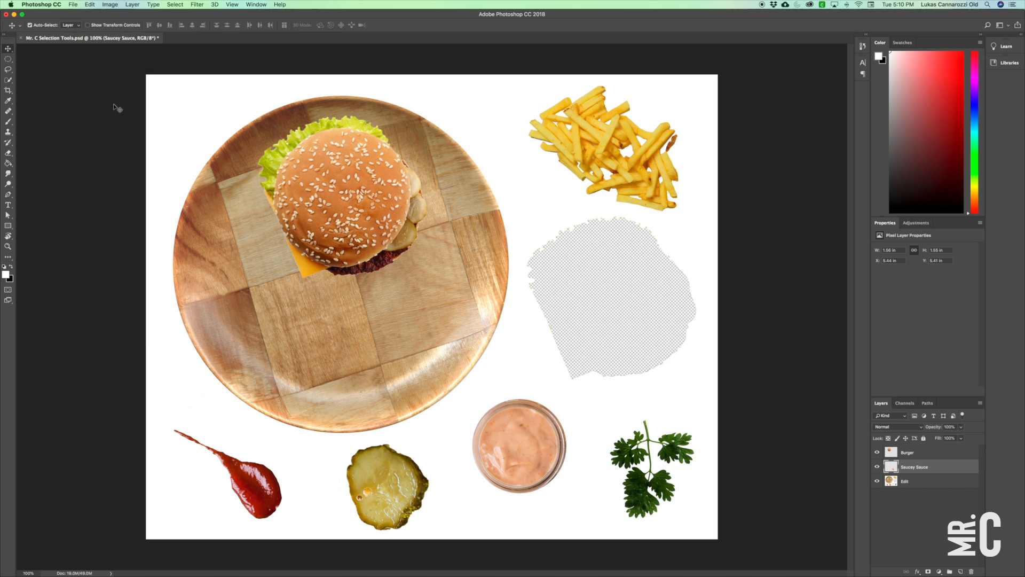
left_click_drag(532, 462, 424, 362)
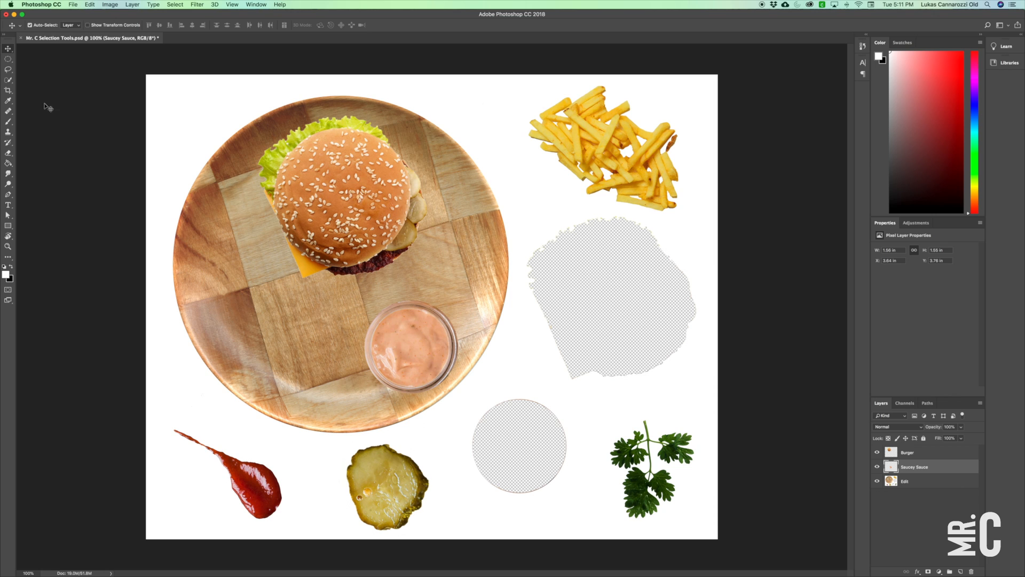
Draw a rectangular marquee around the whole pile of fries and make the Edit layer active.
left_click(8, 81)
left_click(35, 87)
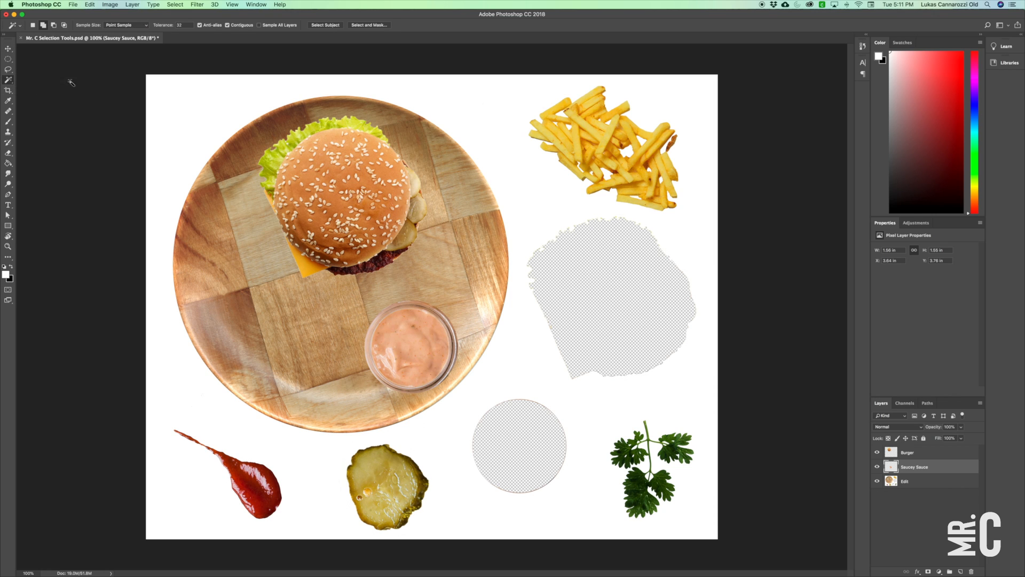
left_click(8, 59)
left_click(38, 60)
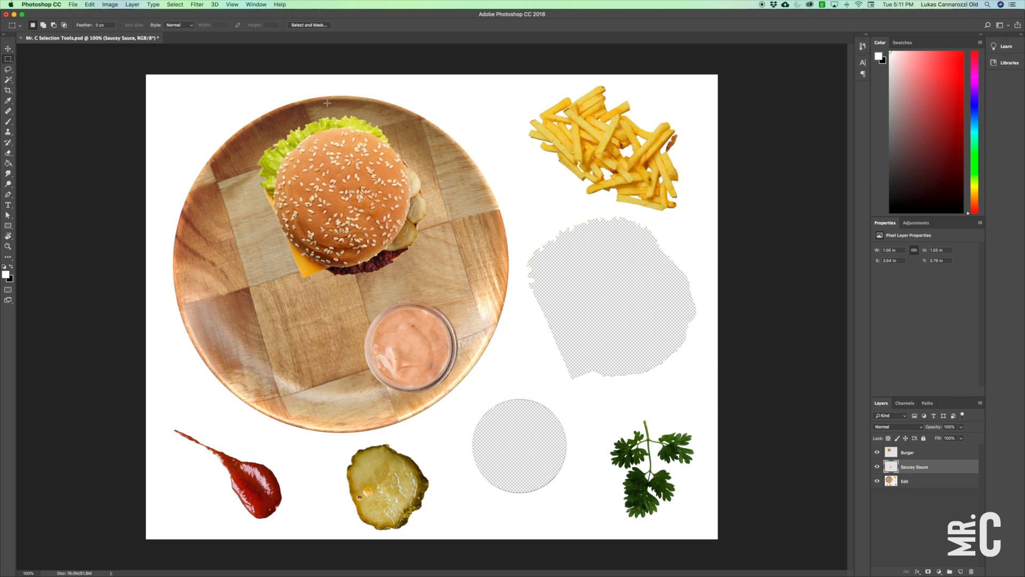
left_click_drag(512, 83, 692, 215)
left_click(916, 481)
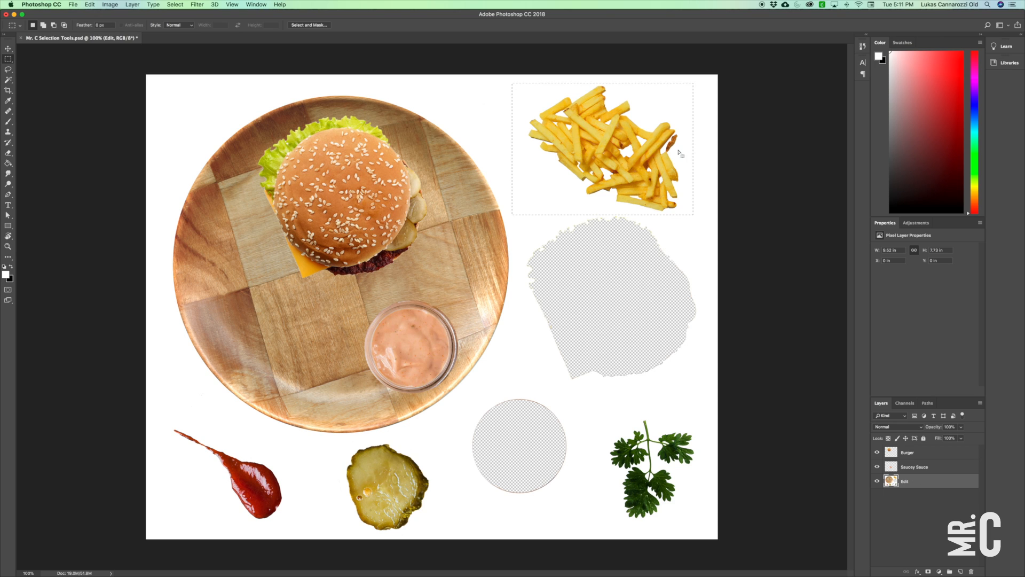
Subtract the white background around the fries from the selection with the Magic Wand at tolerance 32.
left_click(7, 80, "alt")
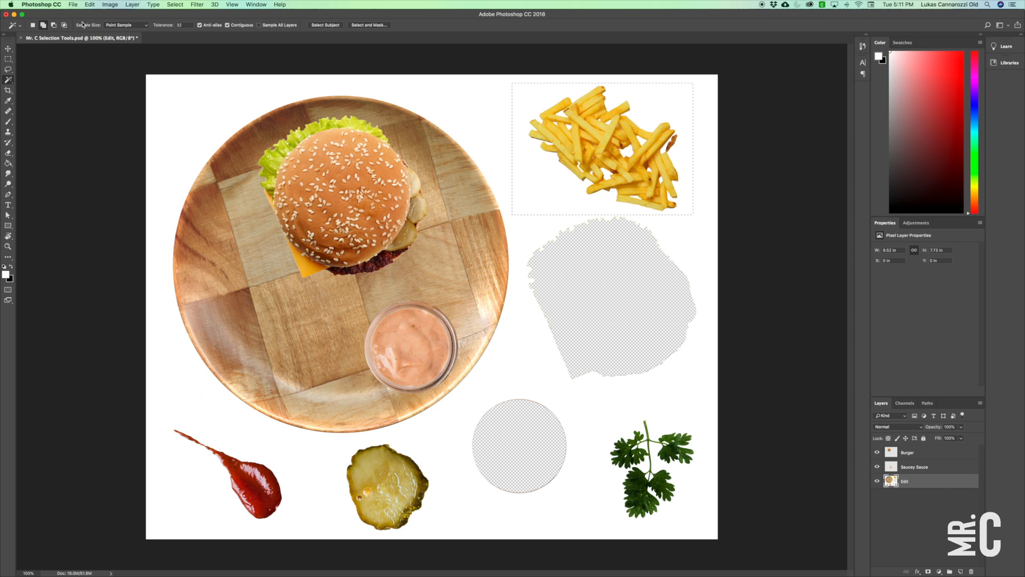
left_click(54, 26)
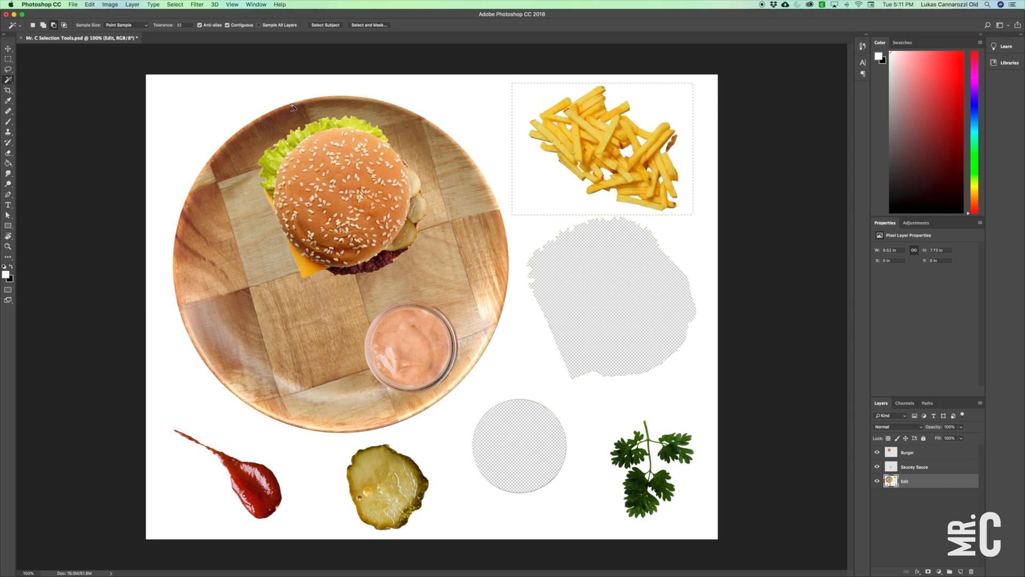
left_click(551, 194)
key("z")
left_click_drag(643, 156, 609, 284)
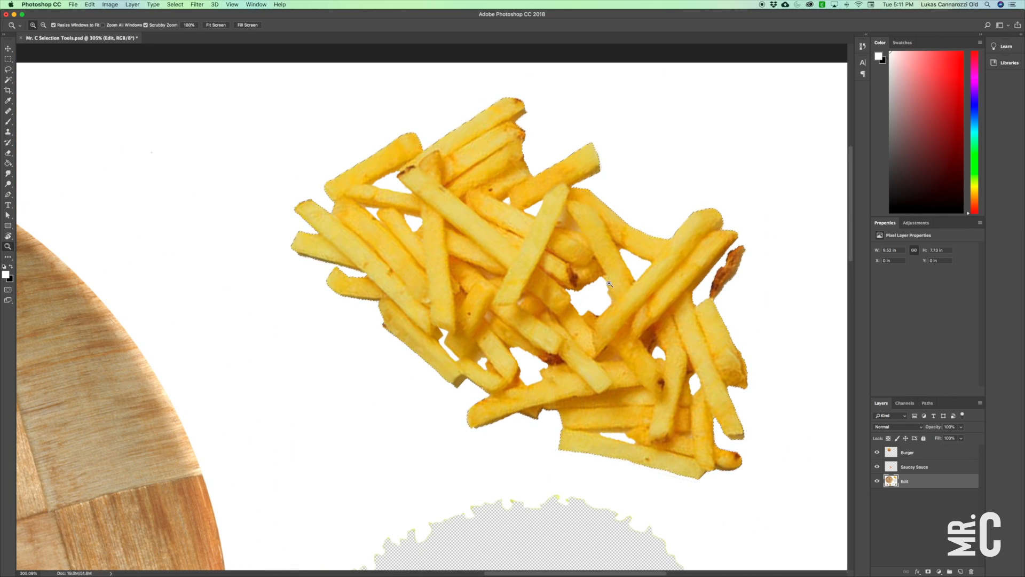
left_click(8, 79)
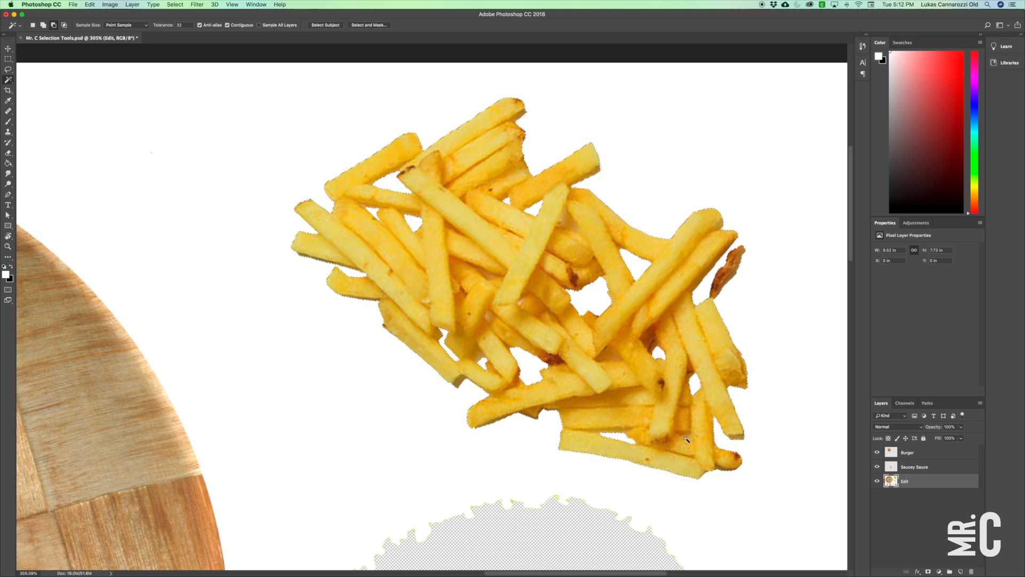
Cut the selected fries out of the Edit layer and create a new layer named Fries FO FREE.
key("super+1")
left_click(8, 48)
left_click(89, 4)
left_click(105, 78)
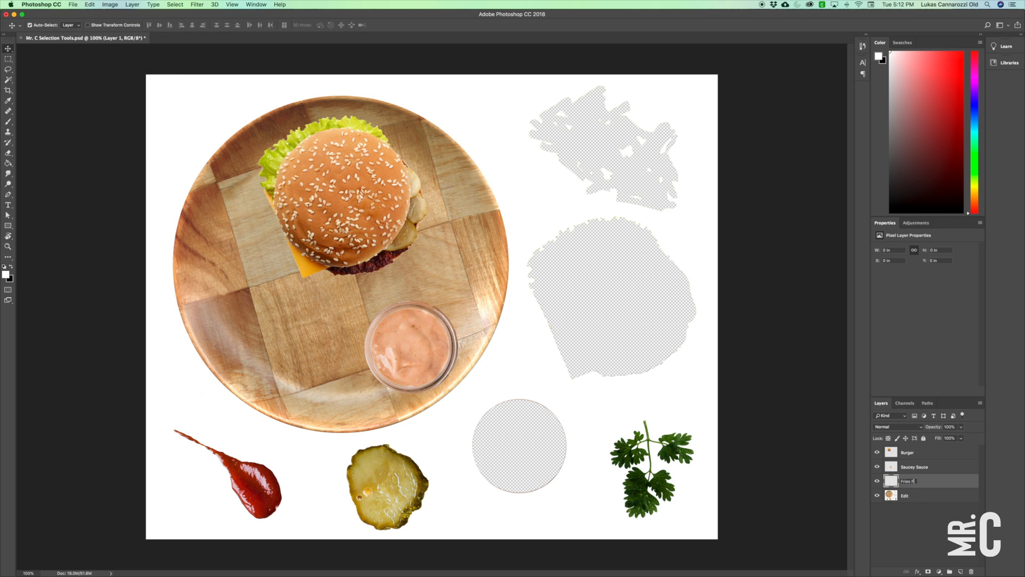
key("Return")
Paste the fries in place on the Fries FO FREE layer and move them onto the plate's lower-left area.
left_click(90, 4)
mouse_move(134, 82)
left_click(224, 85)
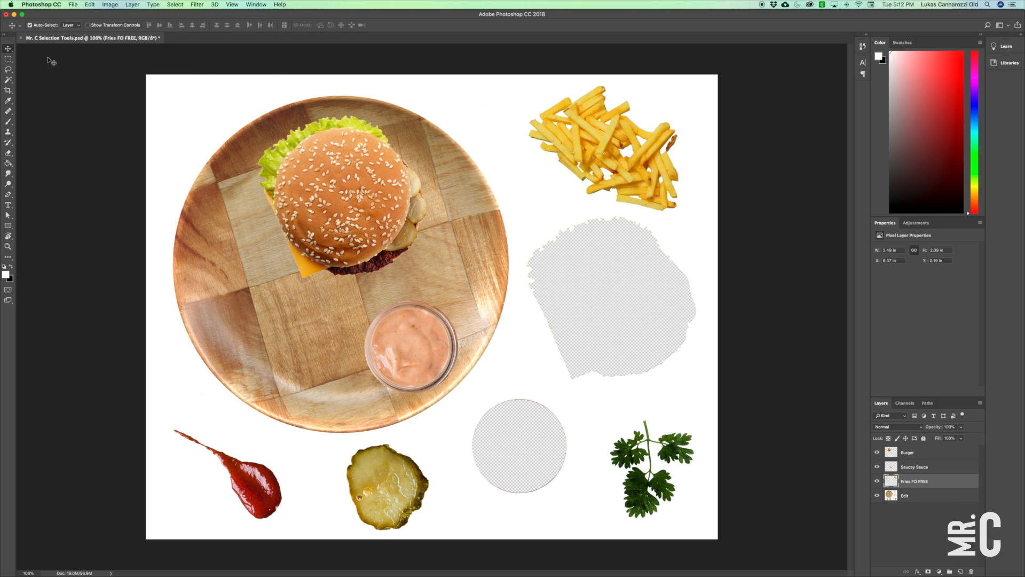
left_click_drag(631, 166, 286, 313)
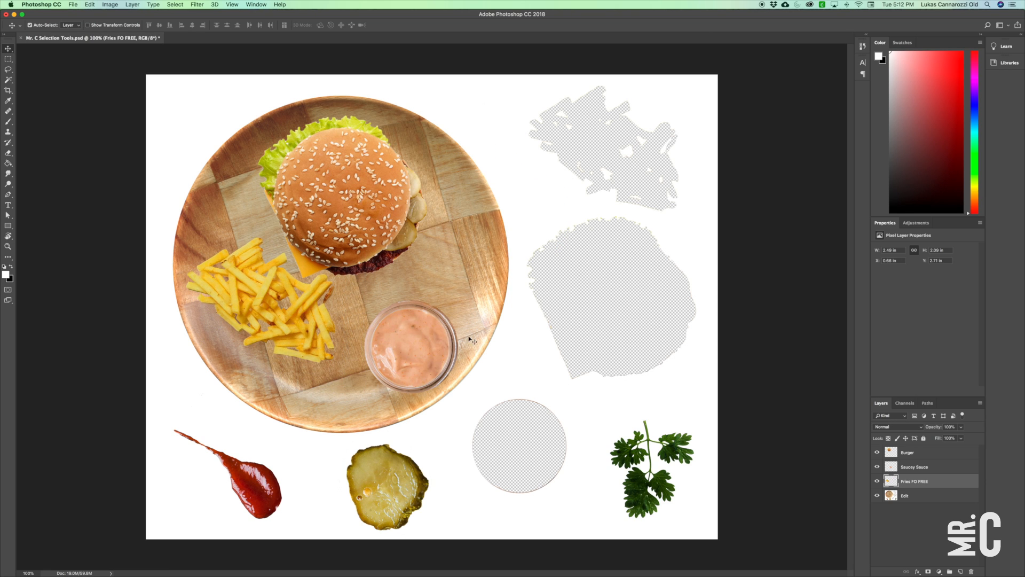
Rearrange the plate by nudging the burger up and left, the fries slightly down, and the sauce cup beside the burger.
left_click_drag(372, 187, 364, 174)
left_click_drag(273, 309, 270, 316)
left_click_drag(414, 380, 455, 282)
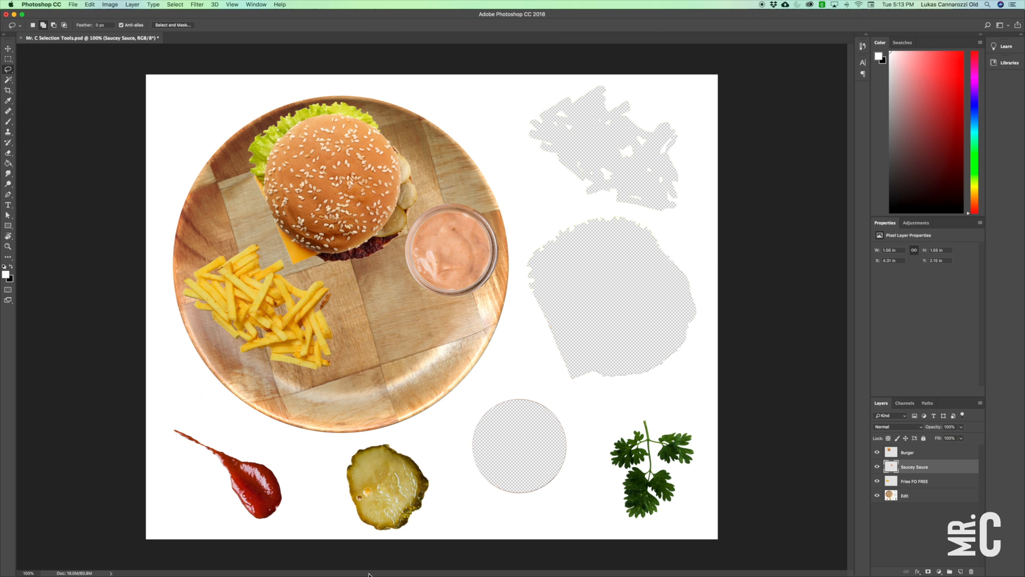
Trace a freehand Lasso selection around the ketchup smear on the Edit layer, including its thin tail.
key("z")
left_click_drag(252, 489, 369, 433)
left_click(8, 70)
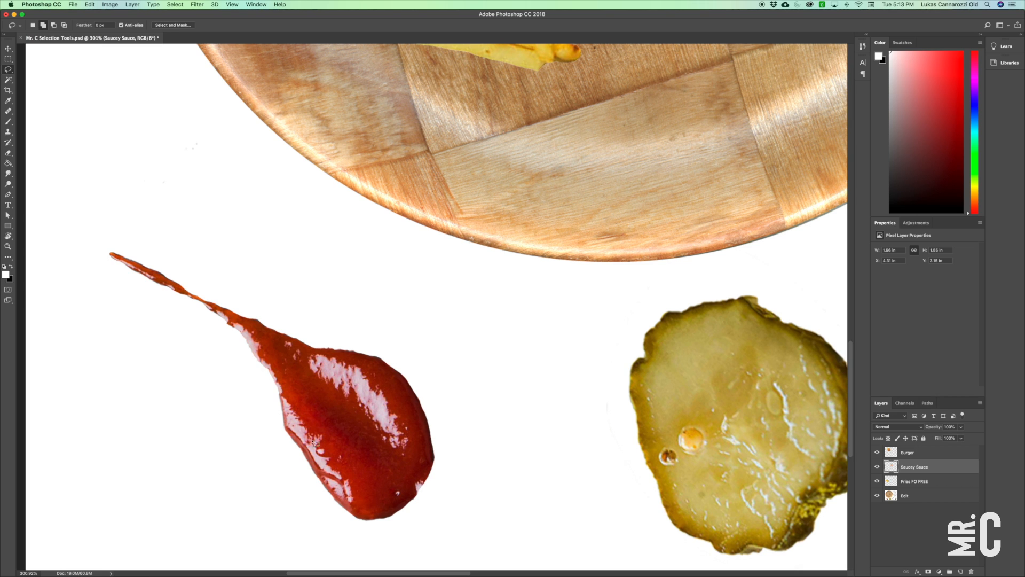
left_click(904, 496)
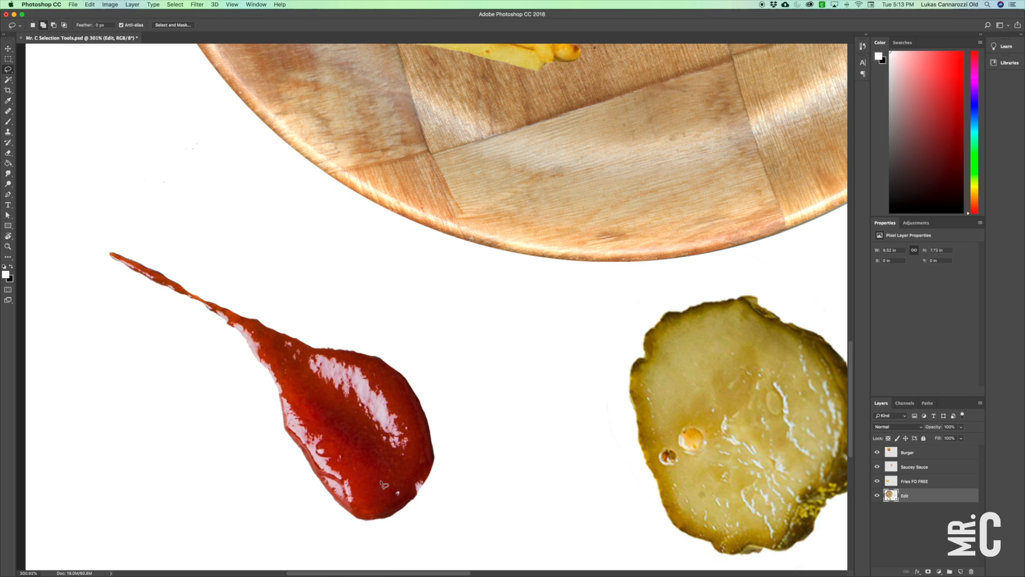
mouse_move(286, 430)
left_mouse_down()
mouse_move(370, 521)
mouse_move(407, 507)
mouse_move(436, 446)
mouse_move(397, 367)
mouse_move(363, 352)
mouse_move(300, 350)
mouse_move(266, 324)
mouse_move(109, 254)
mouse_move(168, 289)
left_mouse_up()
mouse_move(177, 291)
left_mouse_down()
mouse_move(241, 333)
mouse_move(274, 380)
mouse_move(286, 435)
left_mouse_up()
Subtract the excess white area along the ketchup's upper-right edge from the Lasso selection.
key("super+plus")
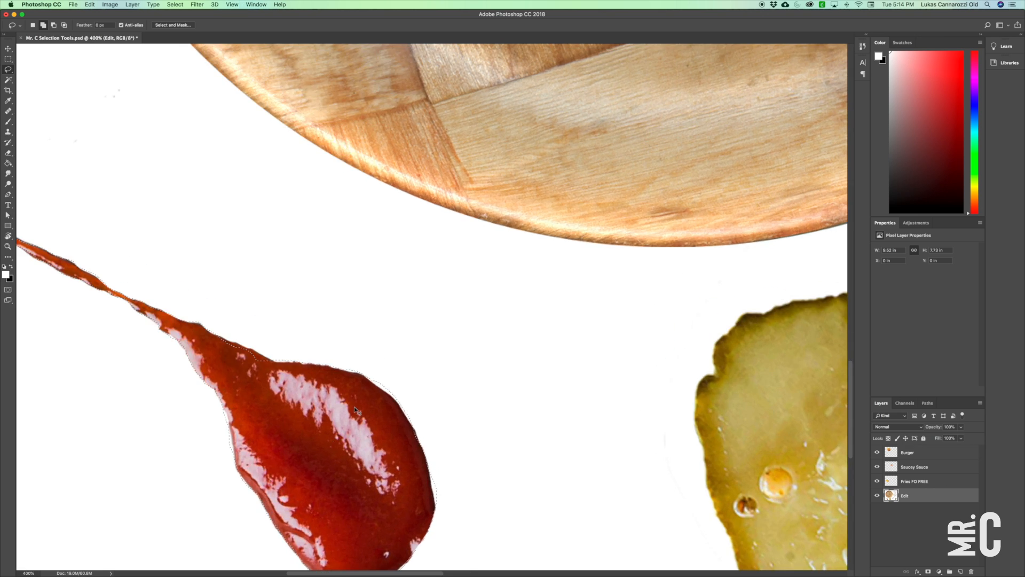
mouse_move(348, 415)
left_mouse_down()
mouse_move(371, 312)
mouse_move(385, 293)
mouse_move(416, 308)
mouse_move(405, 297)
left_mouse_up()
key("z")
left_click_drag(339, 372, 350, 331)
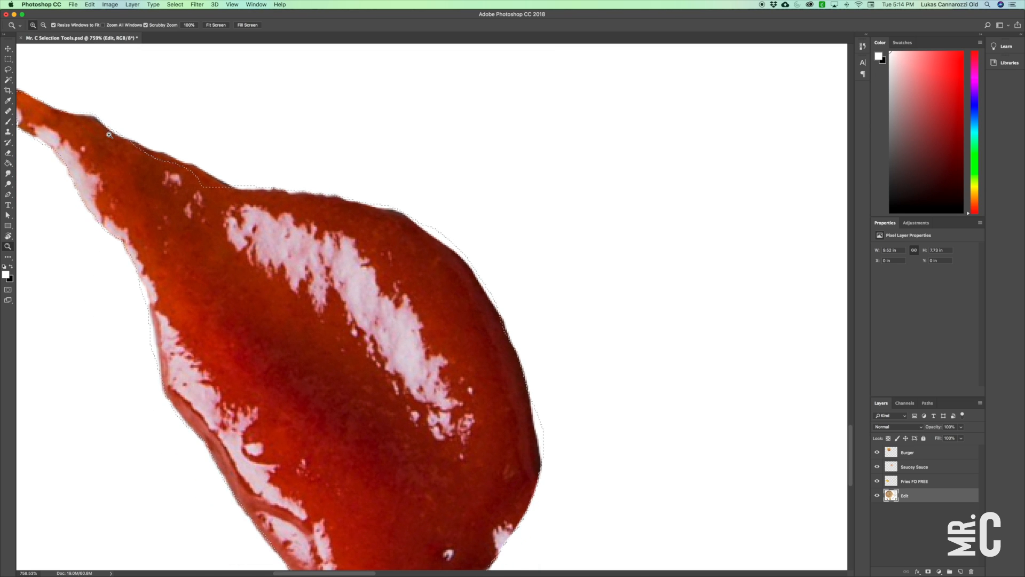
left_click(9, 70)
left_click(54, 26)
mouse_move(418, 215)
left_mouse_down()
mouse_move(505, 320)
mouse_move(401, 192)
left_mouse_up()
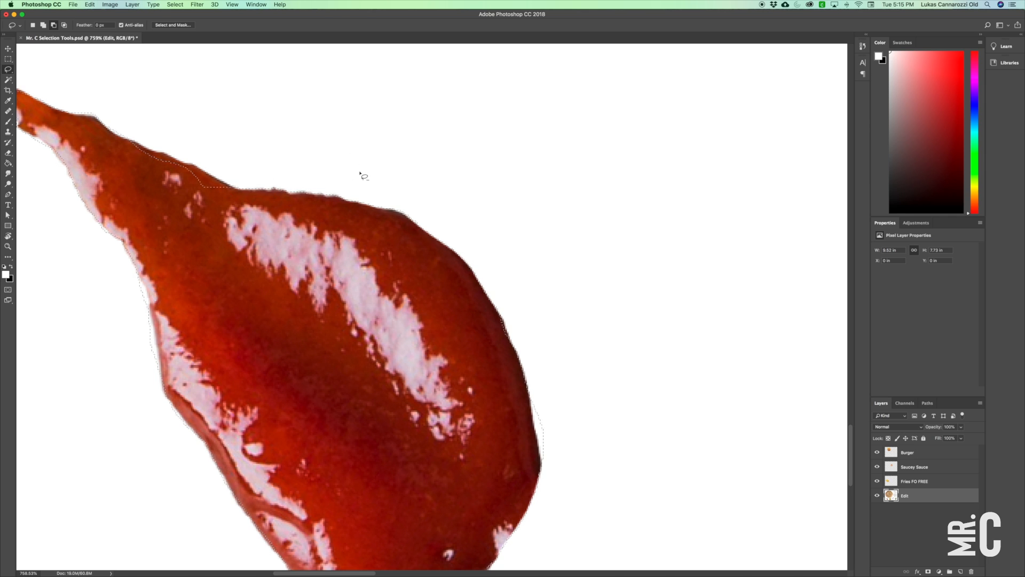
Add the missed sliver along the ketchup's upper edge to the selection and trim the white beside it.
scroll(214, 155, "up", 4)
scroll(60, 123, "left", 6)
left_click(42, 26)
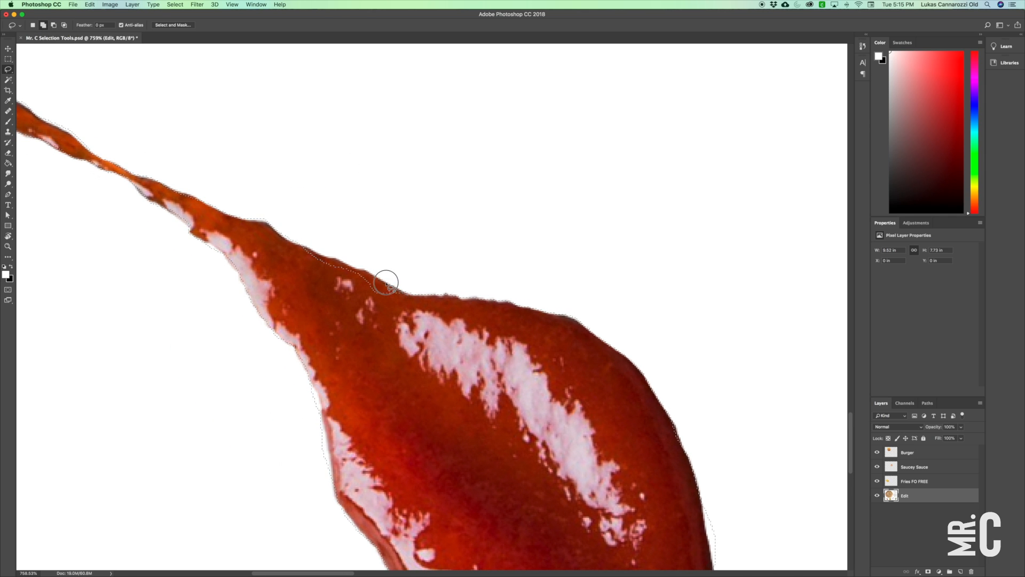
left_click_drag(306, 246, 366, 303)
key("alt")
mouse_move(332, 250)
left_mouse_down()
mouse_move(344, 260)
mouse_move(382, 244)
mouse_move(300, 243)
mouse_move(268, 219)
mouse_move(257, 193)
mouse_move(262, 210)
left_mouse_up()
left_click_drag(259, 212, 468, 297)
Refine the Lasso selection along the ketchup's thin tail and down its lower-left edge.
key("alt")
left_click_drag(268, 210, 219, 163)
mouse_move(217, 212)
left_mouse_down()
mouse_move(137, 157)
mouse_move(142, 166)
mouse_move(117, 157)
mouse_move(103, 139)
mouse_move(113, 138)
mouse_move(99, 134)
mouse_move(152, 155)
mouse_move(123, 156)
left_mouse_up()
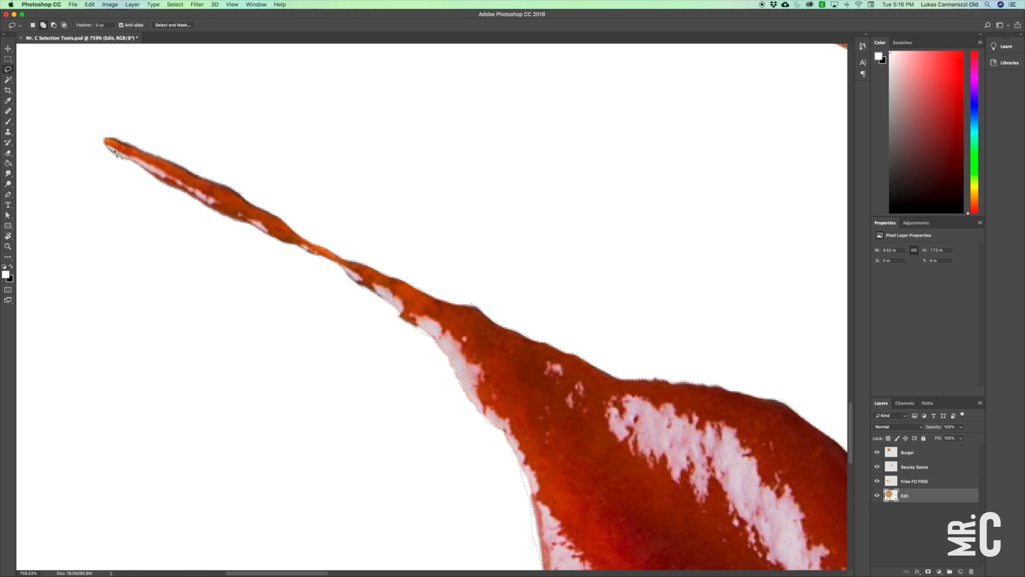
mouse_move(367, 291)
left_mouse_down()
mouse_move(427, 334)
mouse_move(497, 428)
left_mouse_up()
mouse_move(603, 559)
left_mouse_down()
mouse_move(521, 382)
mouse_move(460, 318)
left_mouse_up()
mouse_move(370, 218)
left_mouse_down()
mouse_move(394, 306)
mouse_move(338, 245)
left_mouse_up()
mouse_move(404, 352)
left_mouse_down()
mouse_move(438, 395)
mouse_move(387, 344)
left_mouse_up()
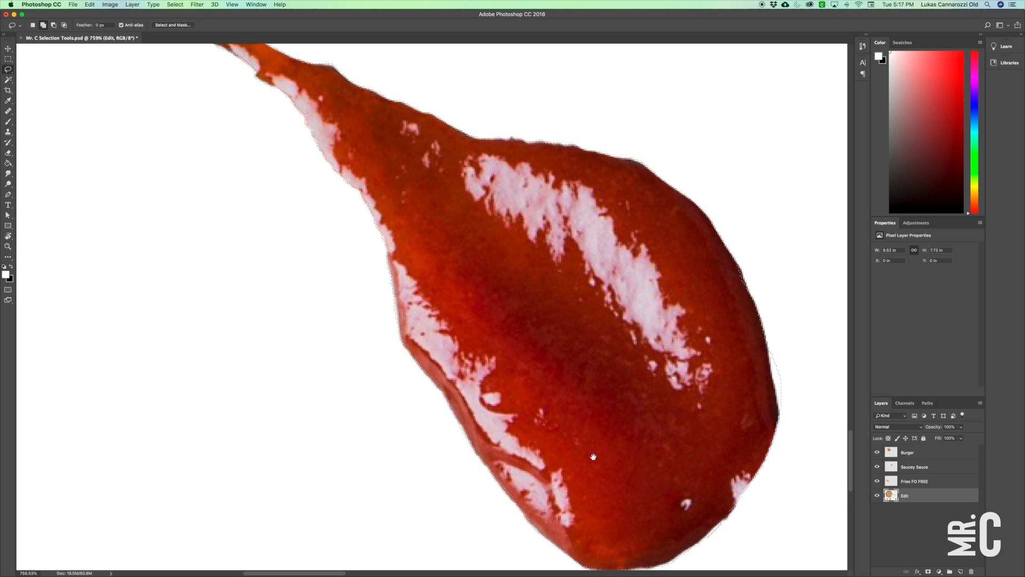
Subtract the remaining white area along the ketchup's bottom and right edges from the selection.
scroll(587, 454, "down", 5)
scroll(588, 454, "right", 2)
mouse_move(582, 450)
left_mouse_down()
mouse_move(677, 399)
mouse_move(683, 369)
mouse_move(677, 410)
left_mouse_up()
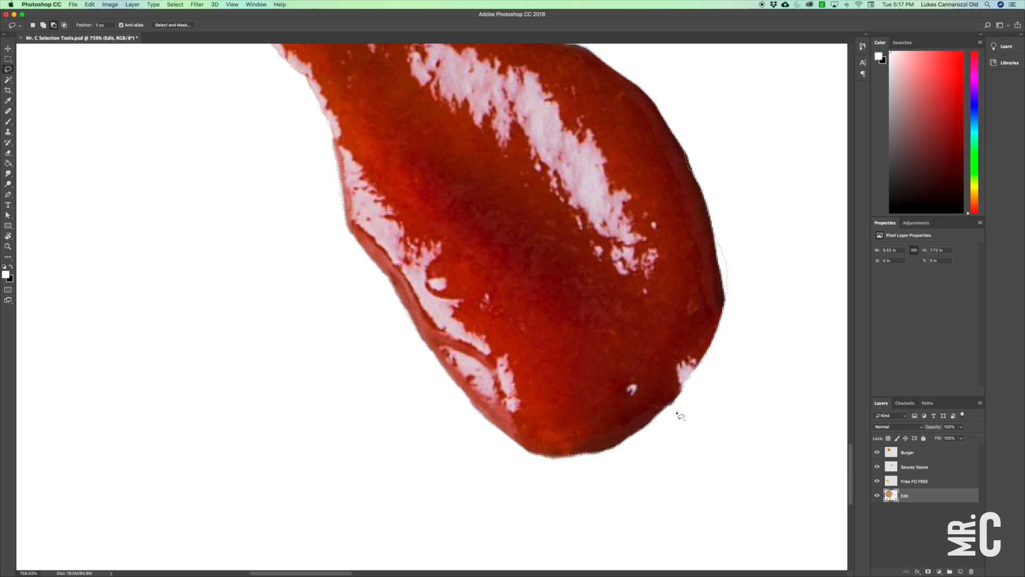
left_click_drag(745, 249, 576, 428)
left_click_drag(515, 326, 512, 329)
mouse_move(569, 491)
left_mouse_down()
mouse_move(567, 442)
mouse_move(550, 396)
mouse_move(574, 353)
left_mouse_up()
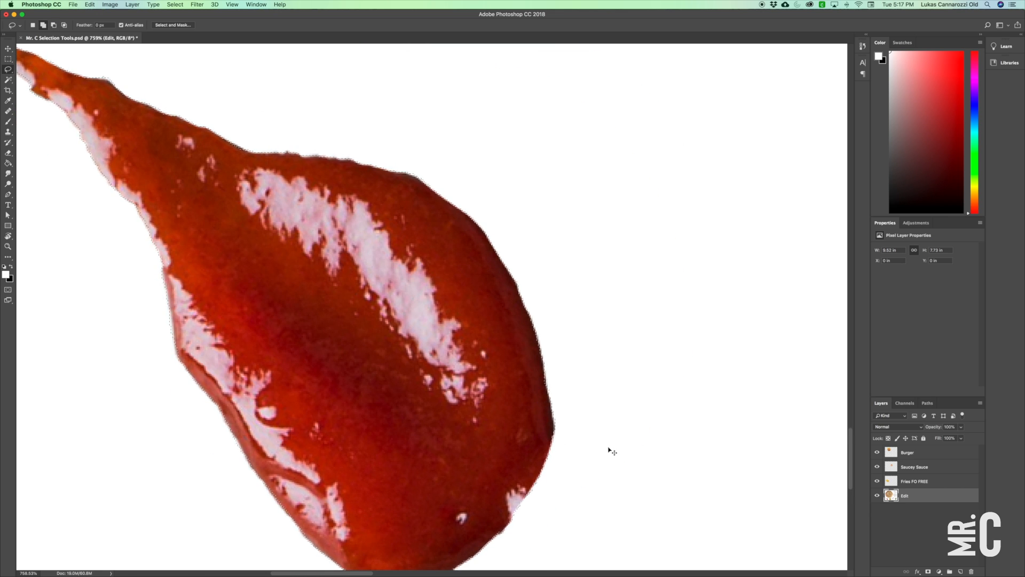
Cut the selected ketchup out of the Edit layer and create a new layer named Ketchup.
key("super+minus")
key("super+minus")
key("super+minus")
key("super+minus")
key("super+minus")
key("super+0")
left_click(89, 4)
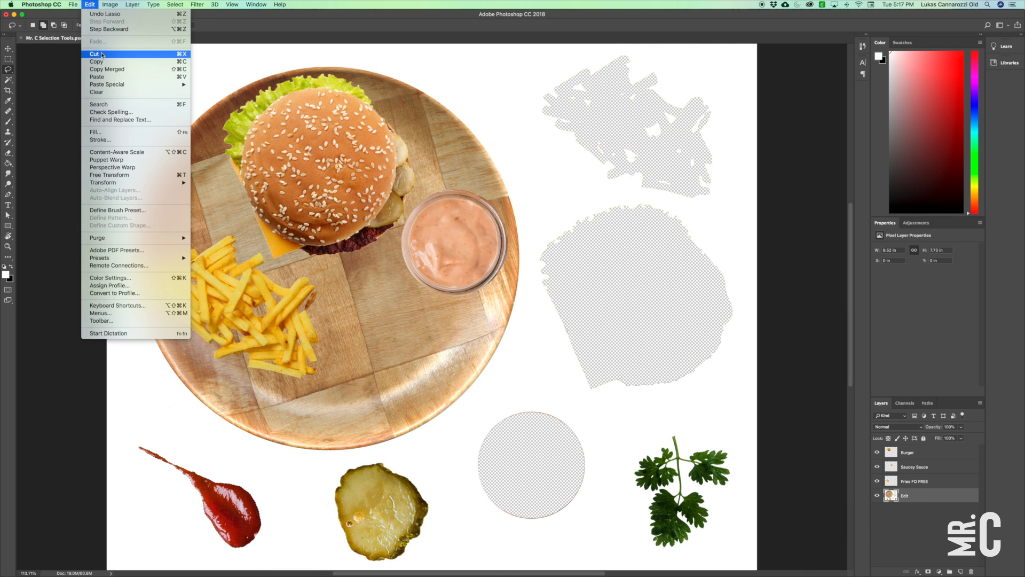
left_click(98, 49)
left_click(960, 572)
type("Ketchup")
key("Return")
Paste the ketchup in place on the Ketchup layer and arrange it below the fries on the plate, shifting the fries up.
left_click(90, 4)
mouse_move(102, 85)
left_click(219, 87)
key("v")
left_click_drag(239, 515, 267, 397)
left_click_drag(249, 343, 246, 318)
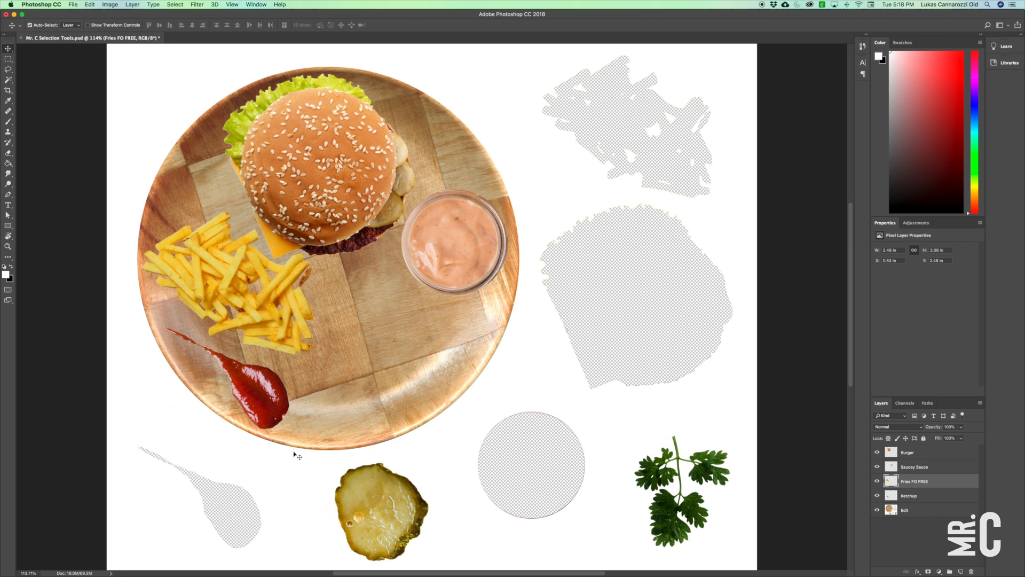
Save the document as a new file named Mr. C Working.psd.
left_click(72, 4)
left_click(93, 88)
type("Mr. C Working.psd")
left_click(636, 348)
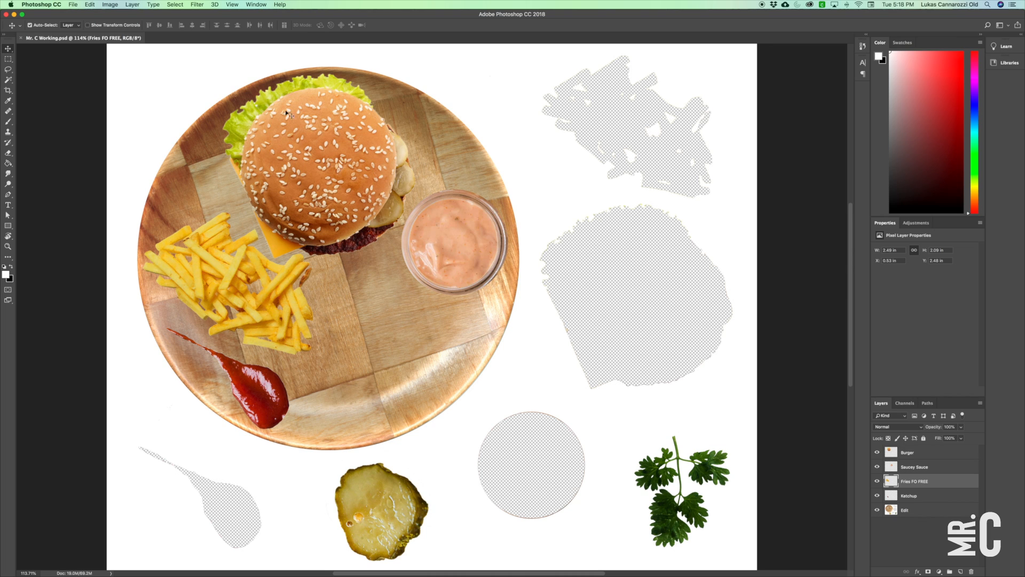
Outline the pickle slice on the Edit layer with the Magnetic Lasso tool and close the selection.
left_click_drag(8, 69, 42, 85)
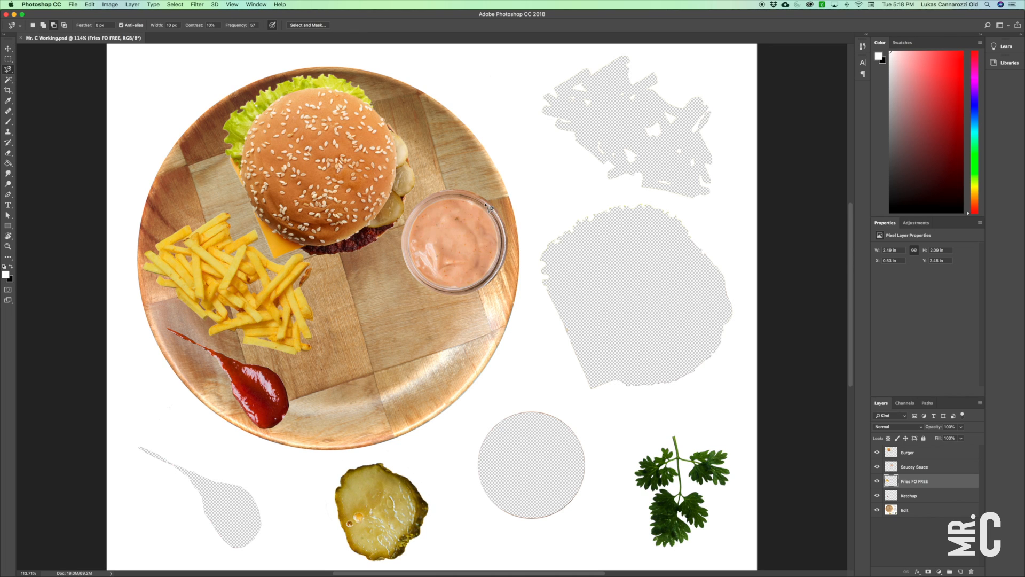
left_click_drag(443, 432, 483, 328)
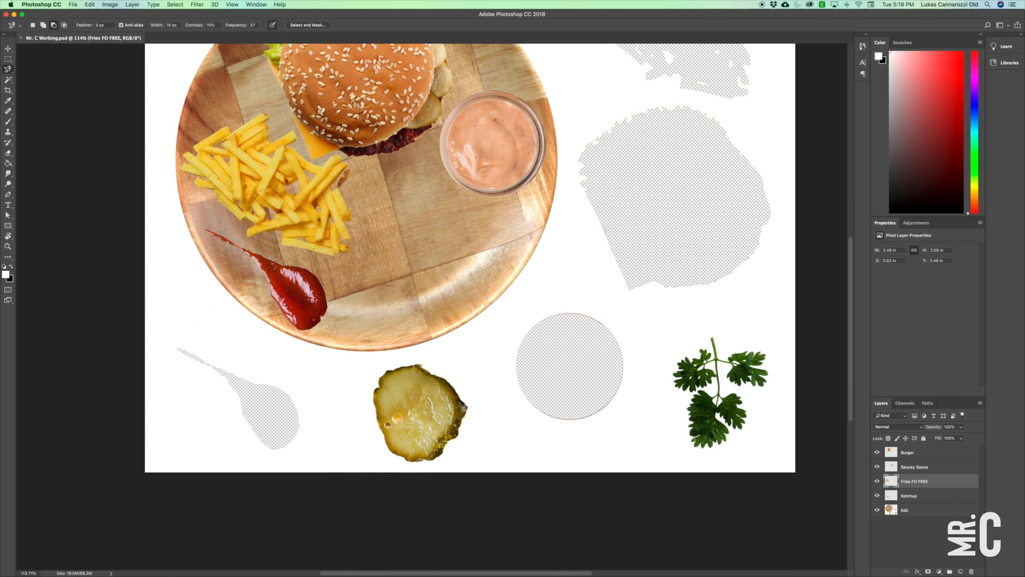
key("super+equal")
left_click_drag(471, 419, 460, 304)
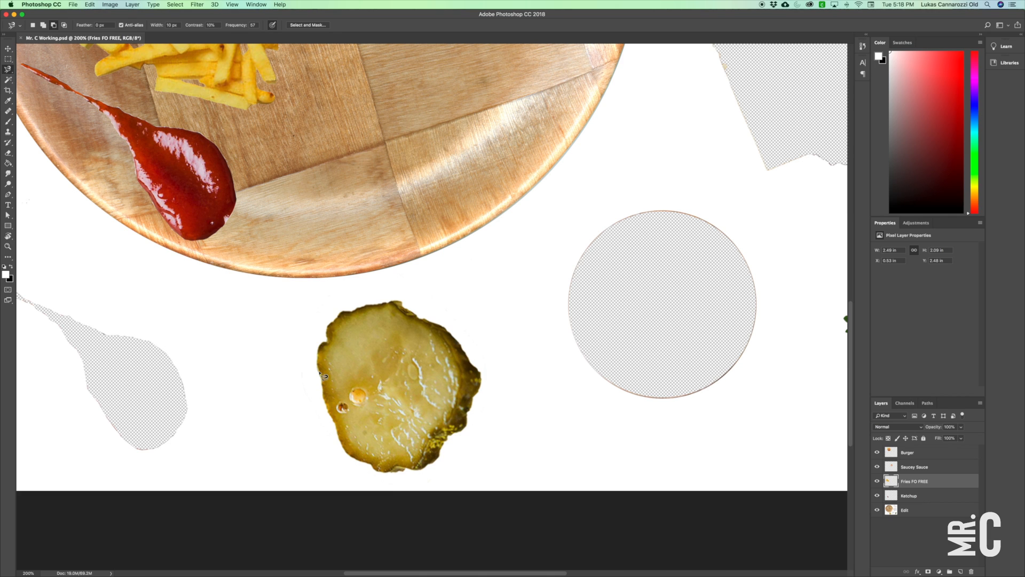
left_click(921, 516)
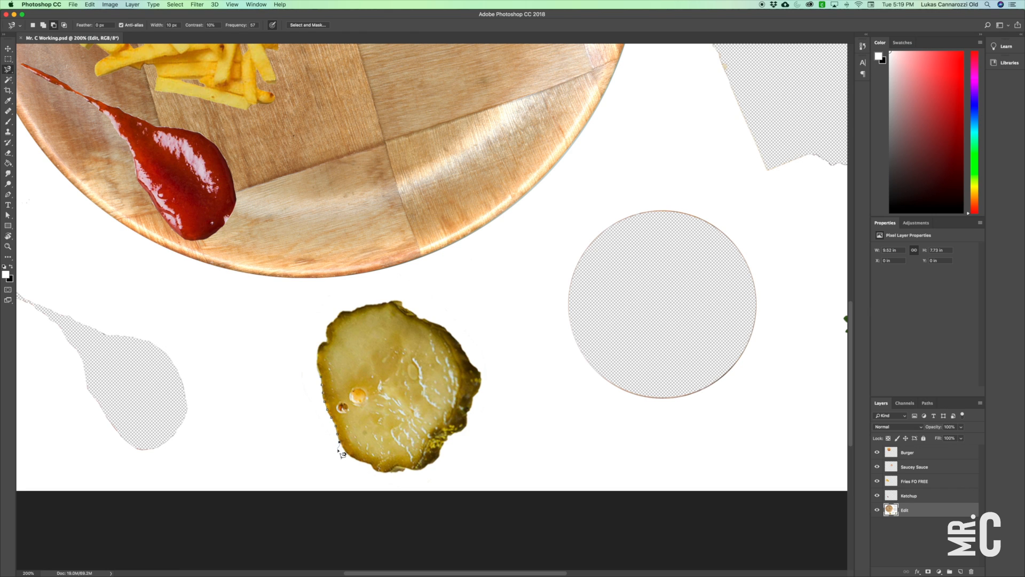
left_click_drag(338, 452, 347, 458)
double_click(324, 381)
Cut the selected pickle out of the Edit layer and paste it in place on a new layer named PICKLE RICKKK.
key("shift+super+j")
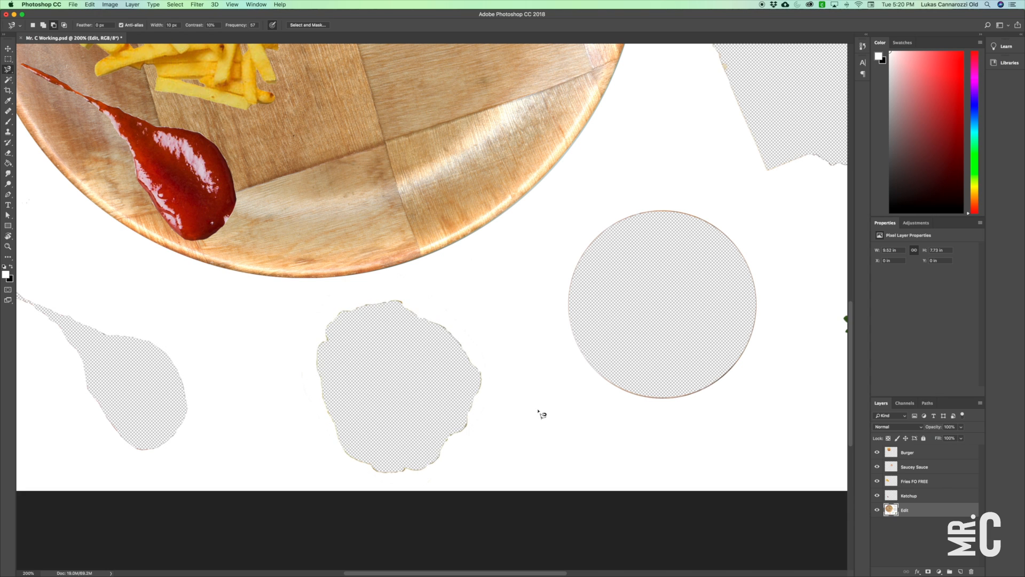
key("Return")
left_click(89, 4)
mouse_move(107, 85)
left_click(226, 92)
Move the pickle slice onto the lower part of the plate, beside the ketchup.
left_click(8, 48)
mouse_move(382, 359)
left_mouse_down()
mouse_move(531, 267)
mouse_move(422, 357)
mouse_move(380, 346)
mouse_move(403, 362)
mouse_move(396, 350)
left_mouse_up()
key("super+minus")
key("super+minus")
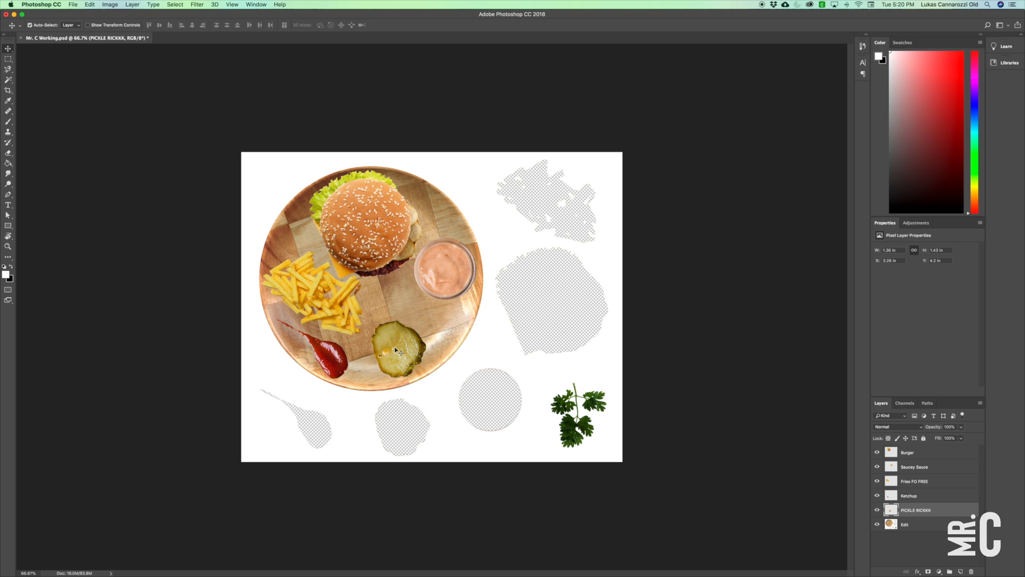
Scale the pickle slice proportionally to about 59% of its size.
left_click(90, 5)
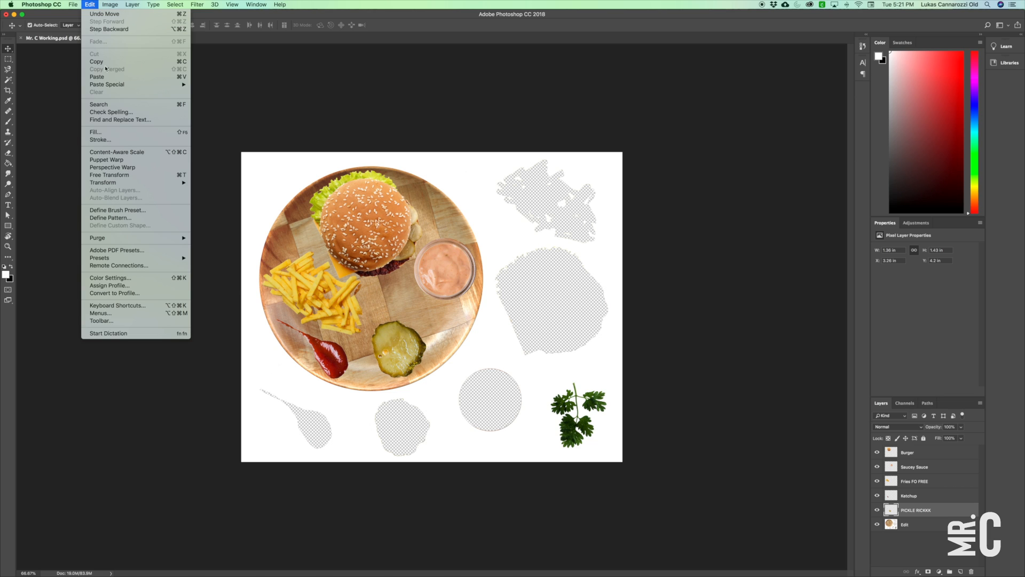
mouse_move(146, 183)
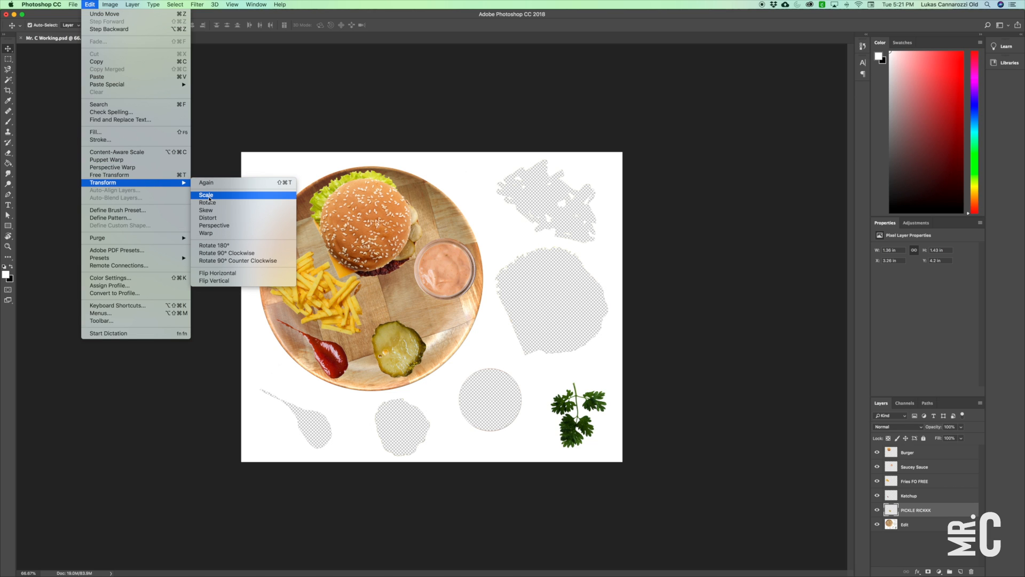
left_click(235, 197)
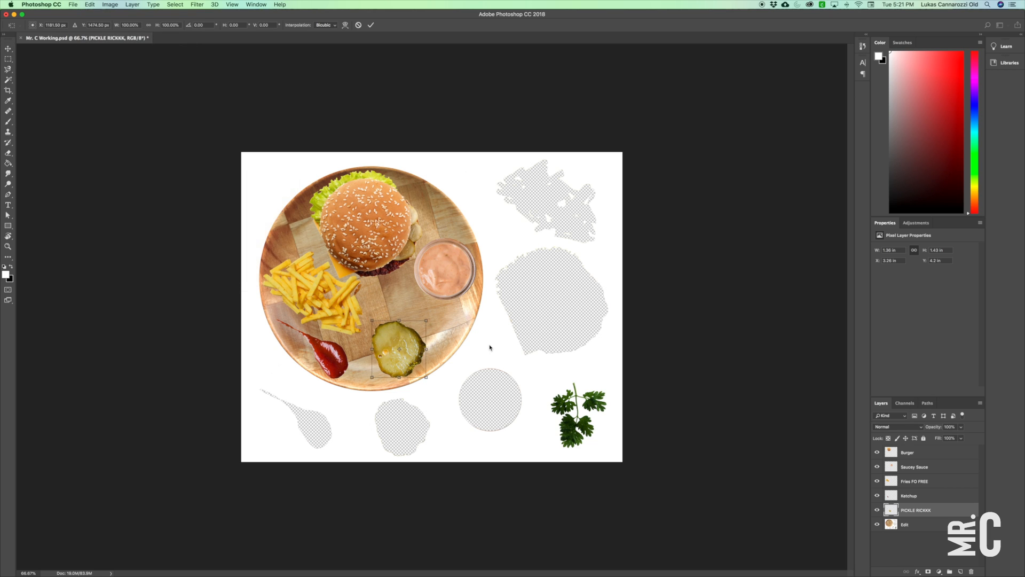
left_click_drag(372, 319, 384, 352)
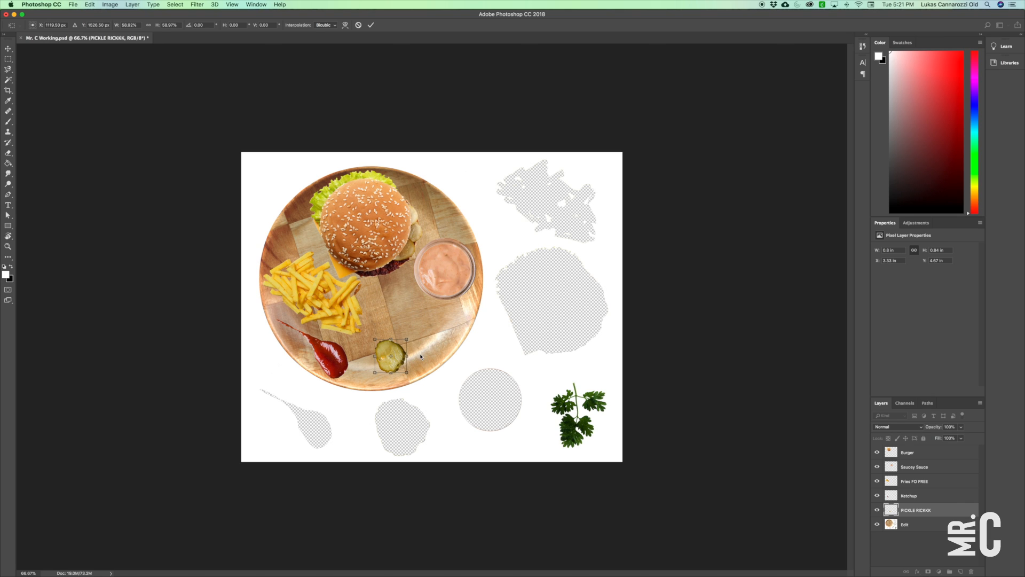
key("Return")
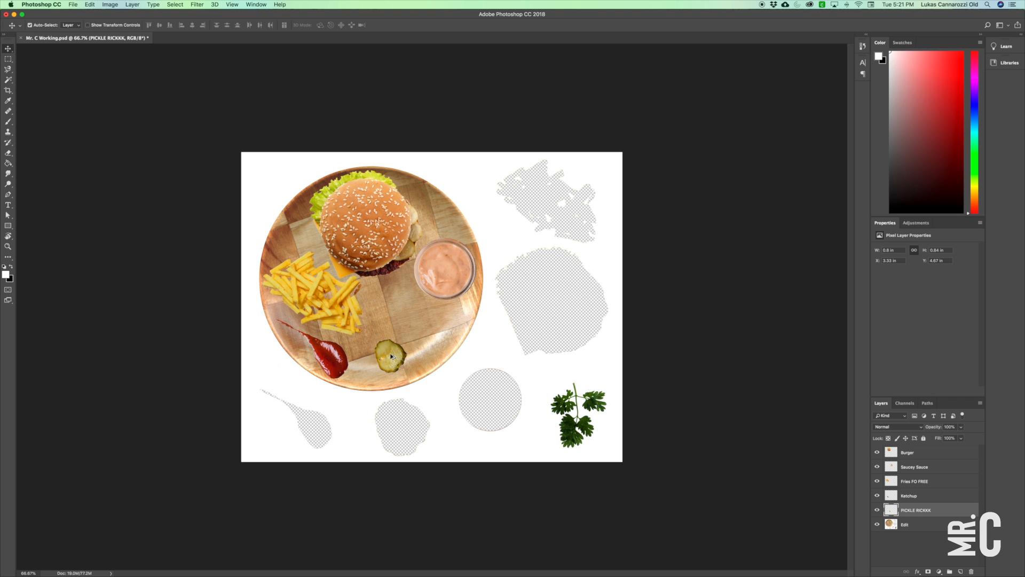
Duplicate the pickle slice twice and line up the three slices in a slightly overlapping row along the plate's lower edge.
left_click_drag(391, 356, 417, 349)
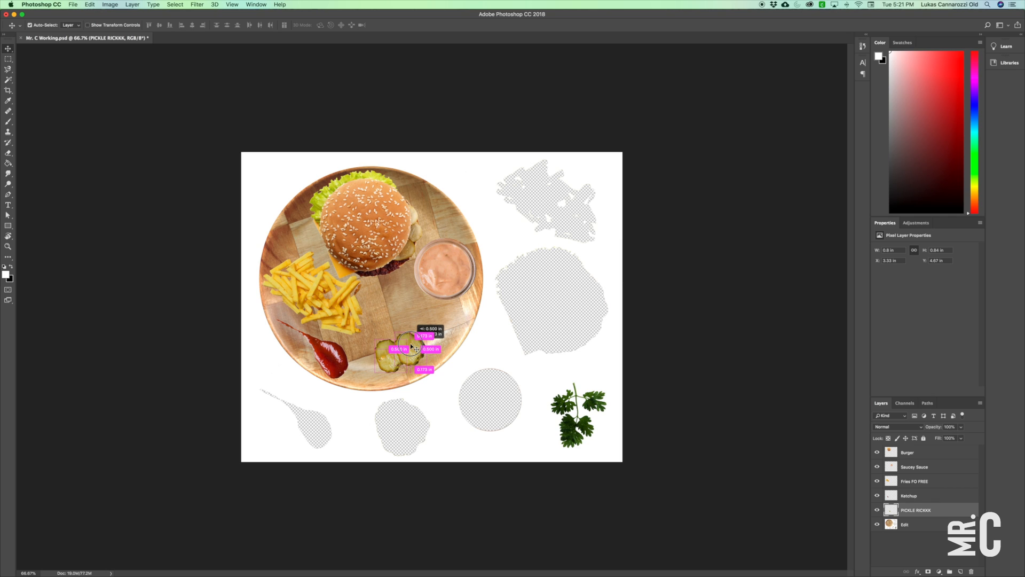
left_click_drag(416, 350, 411, 346)
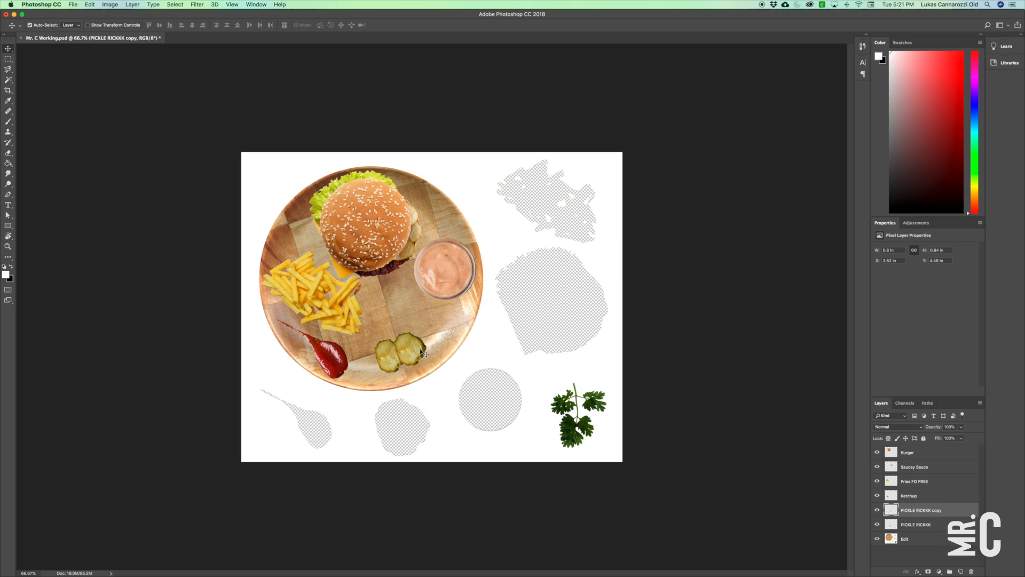
left_click_drag(416, 350, 440, 334)
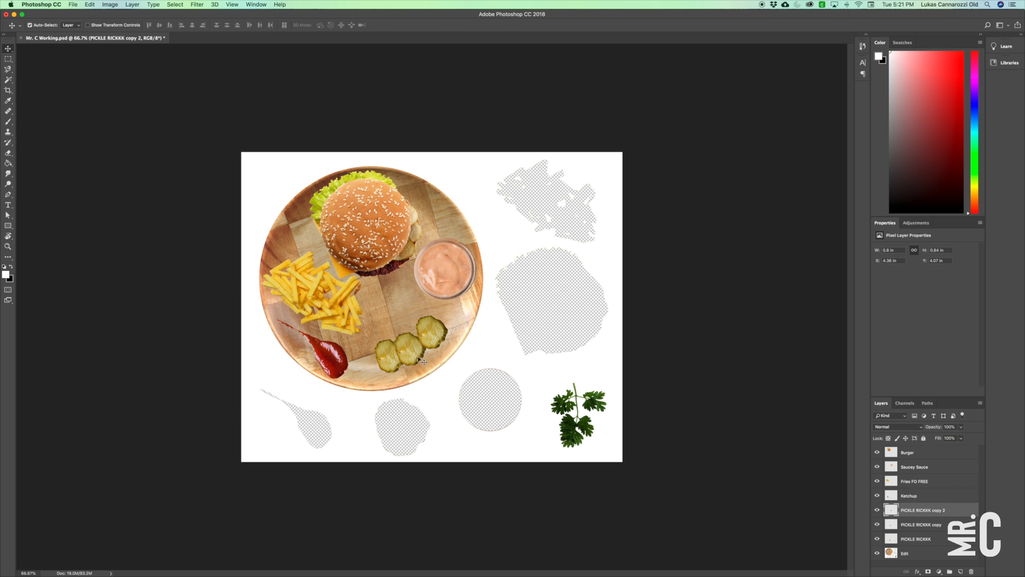
left_click_drag(415, 353, 418, 356)
left_click_drag(433, 327, 430, 328)
left_click(386, 359)
Shift the sauce cup slightly down, the burger slightly right, and the fries slightly right and down on the plate.
left_click_drag(432, 278, 430, 291)
left_click_drag(372, 235, 378, 234)
left_click_drag(339, 305, 344, 309)
Select the parsley sprig on the Edit layer, separating it from the white background with the Magic Wand tool.
key("z")
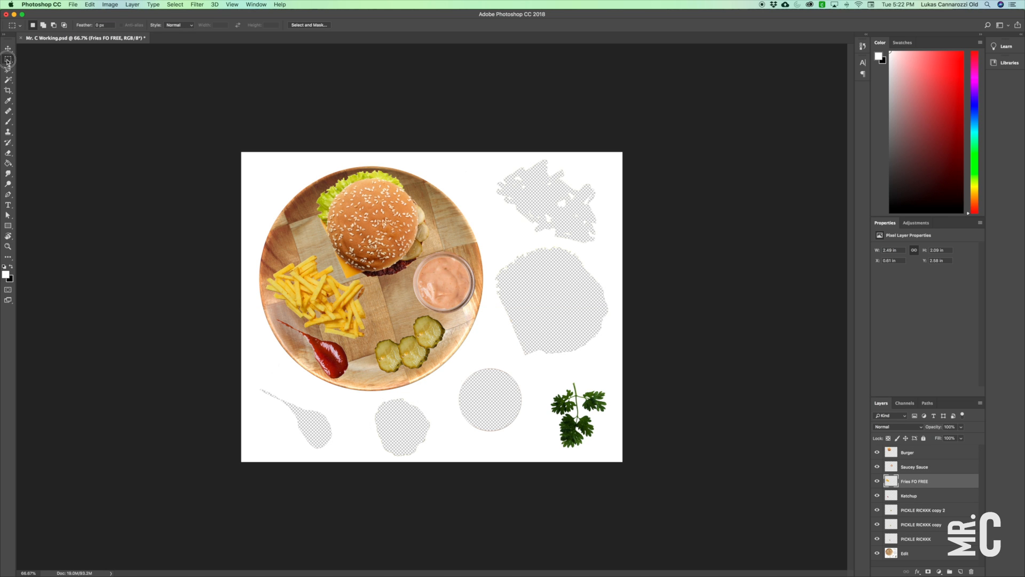
left_click_drag(623, 437, 800, 530)
left_click(549, 303)
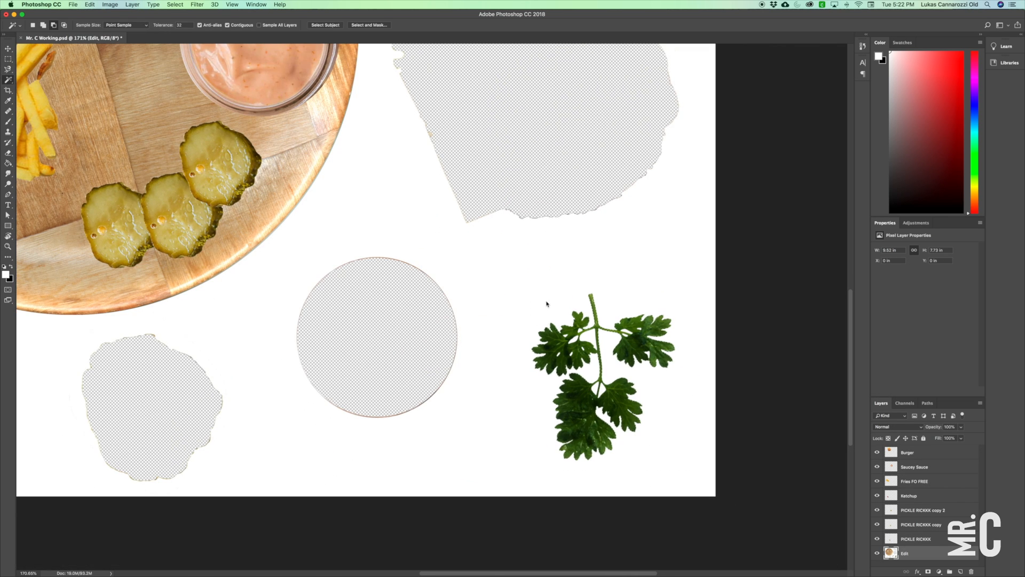
key("z")
left_click_drag(621, 395, 640, 322)
key("w")
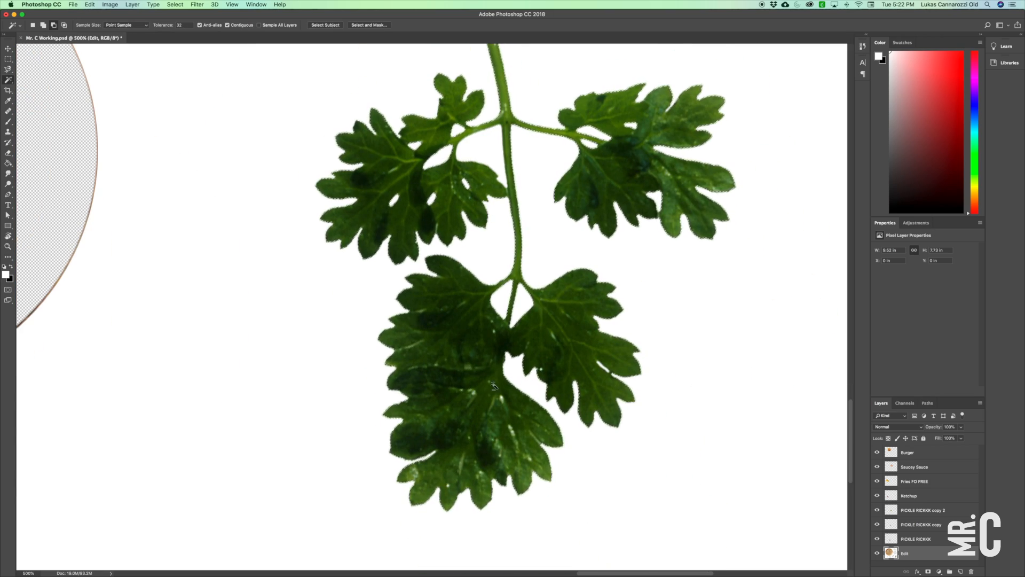
Cut the selected parsley out of the Edit layer and create a new layer named Parsley.
key("super+minus")
key("super+minus")
key("super+minus")
key("super+x")
left_click(960, 571)
double_click(907, 553)
type("Parsley")
key("Return")
Paste the parsley in place on the Parsley layer and move it onto the plate between the burger and the plate's left rim.
key("super+minus")
left_click(89, 4)
key("v")
left_click_drag(641, 481, 220, 207)
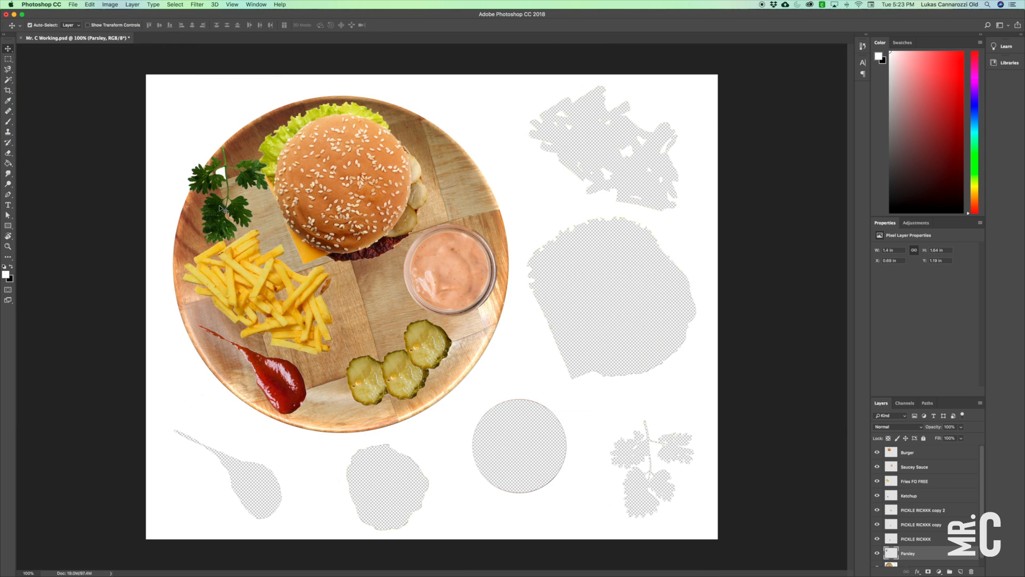
Delete the leftover white patch between the parsley leaves with a Magic Wand selection, and deselect.
key("z")
left_click_drag(224, 172, 257, 171)
key("w")
left_click(214, 169)
key("Delete")
key("super+d")
key("super+1")
Move the burger up and right, the fries right and down, and the parsley slightly down on the plate.
key("v")
left_click_drag(348, 204, 345, 170)
left_click_drag(308, 305, 323, 310)
left_click_drag(235, 213, 233, 218)
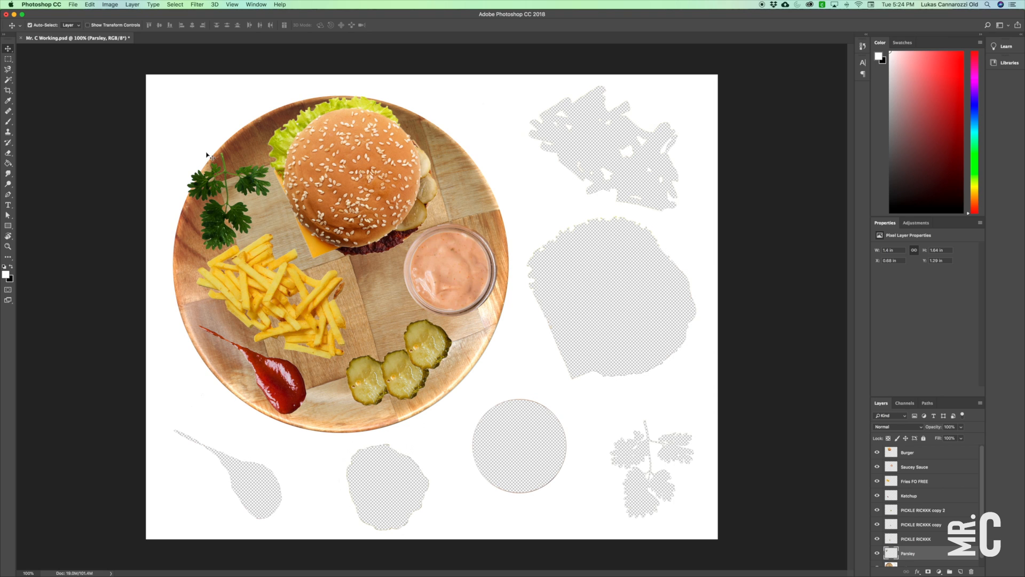
Rotate the parsley counter-clockwise with Free Transform until its stem points left, and shift it right onto the plate.
left_click(89, 4)
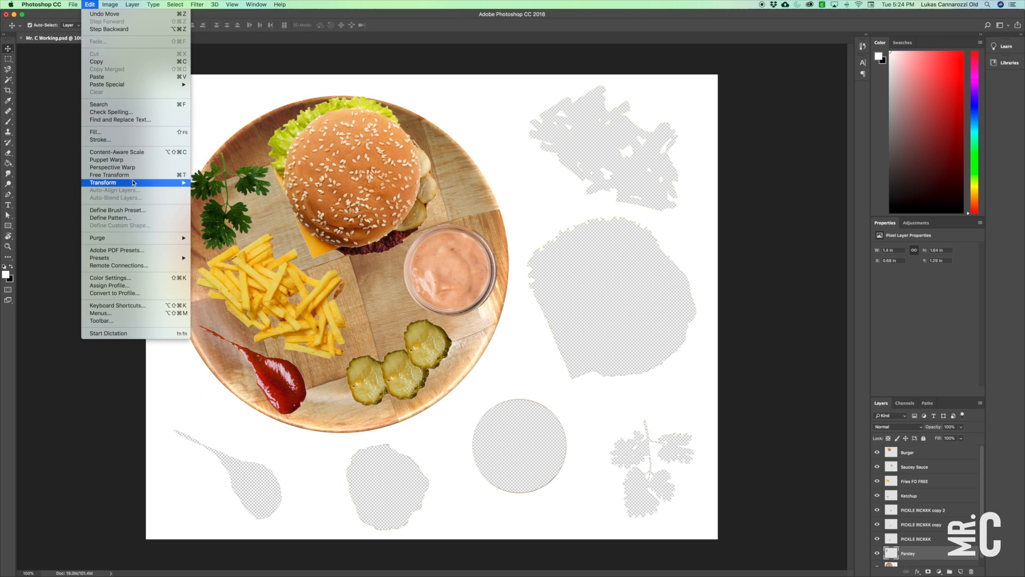
mouse_move(135, 182)
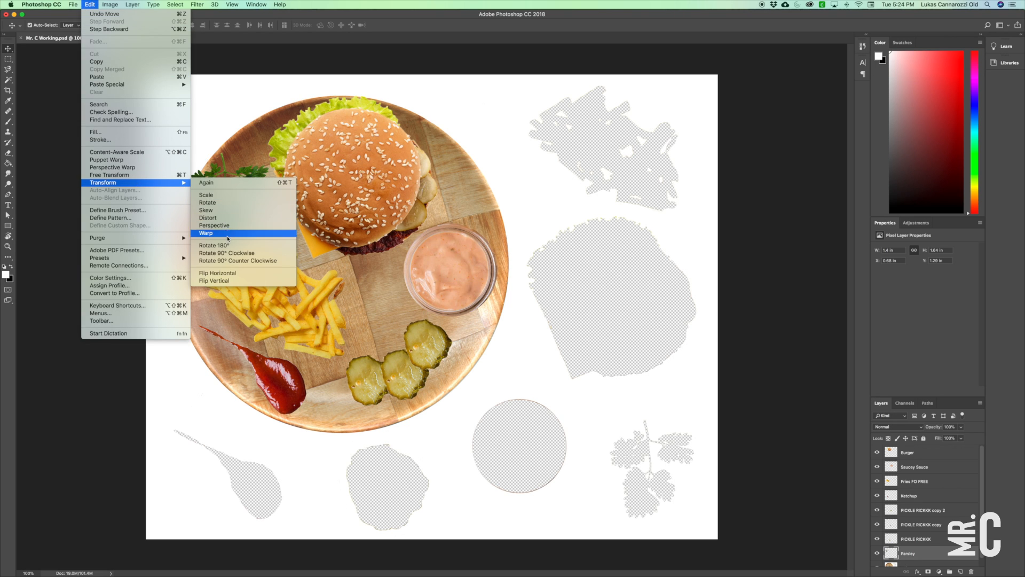
left_click(235, 161)
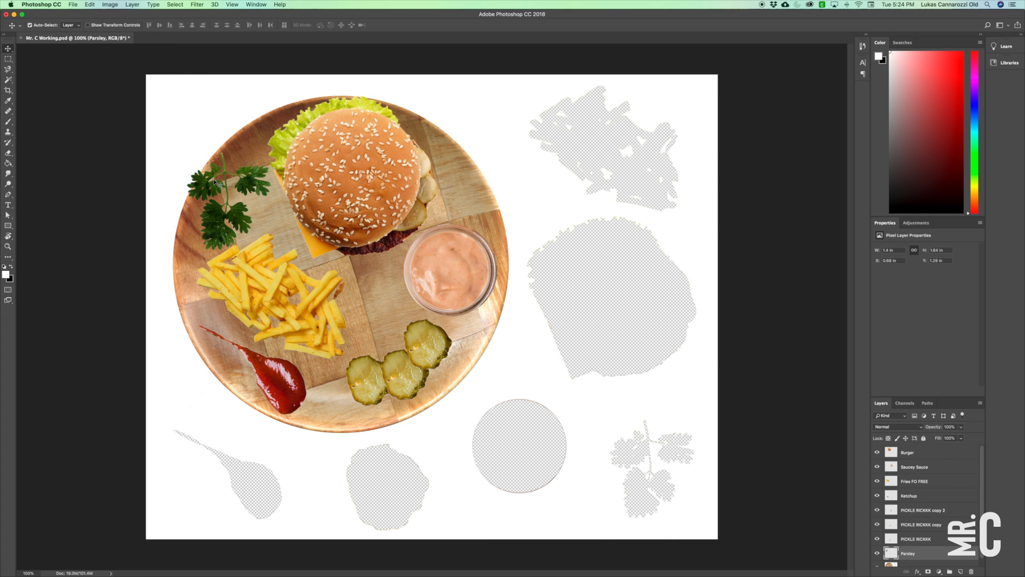
key("super+t")
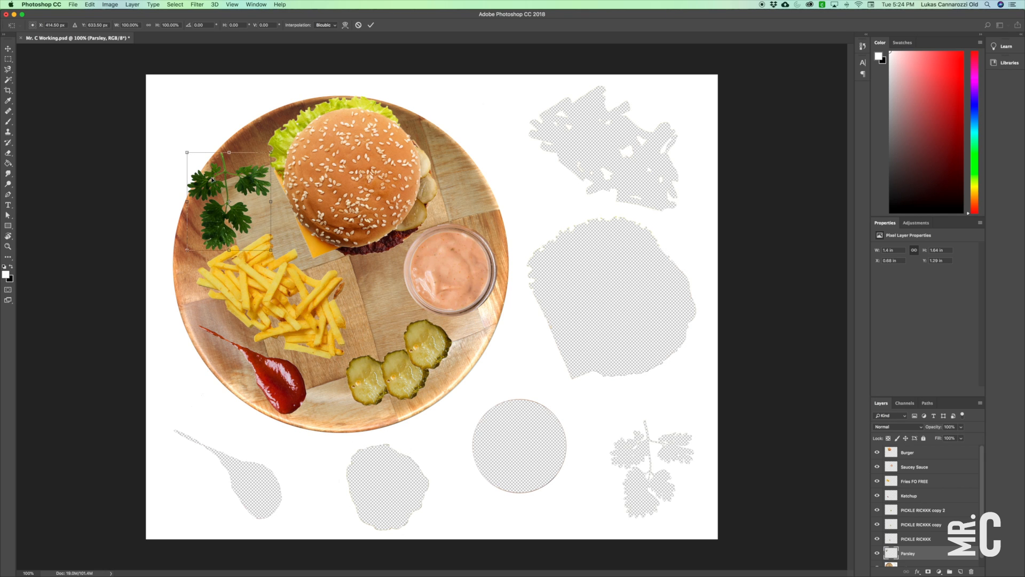
left_click_drag(180, 147, 164, 241)
left_click_drag(214, 215, 227, 214)
key("Return")
Nudge the burger right, and move the three pickle slices together slightly left and down.
left_click_drag(307, 165, 314, 163)
left_click(426, 346)
left_click(404, 375, "shift")
left_click(367, 380, "shift")
left_click_drag(404, 374, 393, 380)
Fine-tune the plate arrangement by nudging the sauce cup, burger and fries slightly down and adjusting the parsley.
left_click_drag(444, 299, 444, 309)
left_click_drag(359, 198, 358, 203)
left_click_drag(252, 209, 252, 210)
left_click_drag(273, 280, 273, 283)
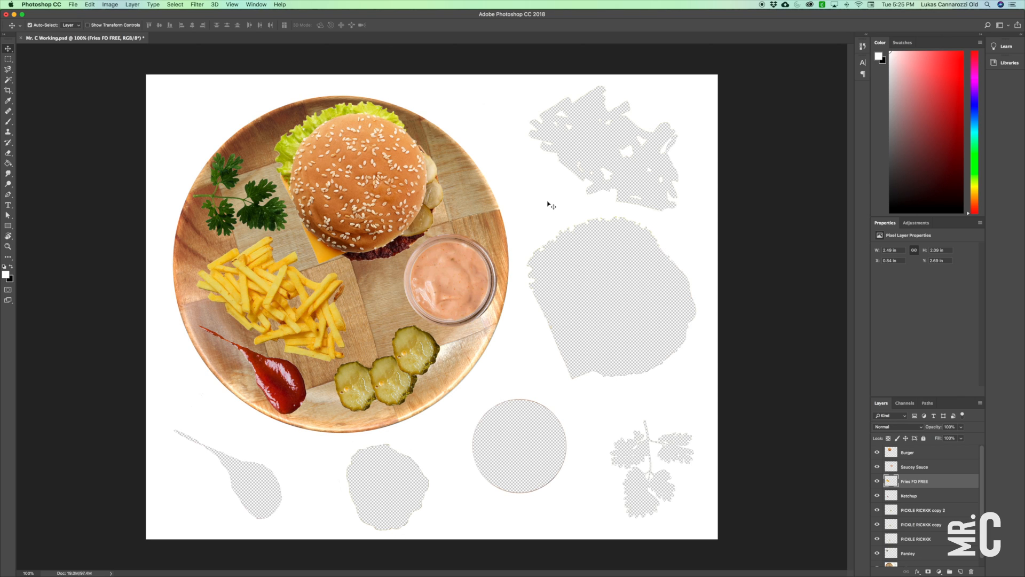
Crop the canvas closely around the wooden plate with the Crop tool, removing the empty cut-out areas.
left_click(8, 89)
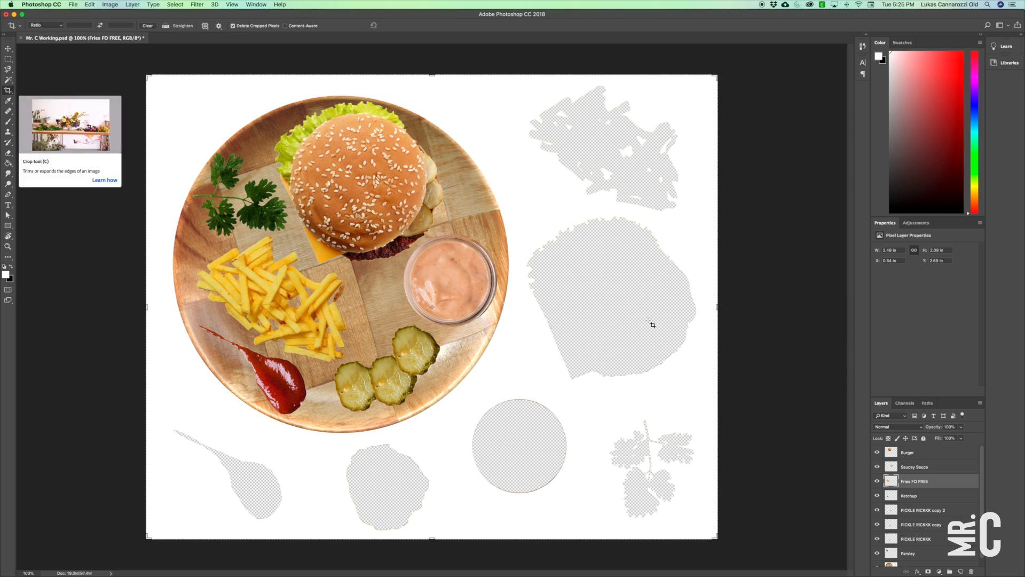
left_click_drag(718, 308, 615, 308)
left_click_drag(244, 306, 260, 307)
left_click_drag(442, 77, 432, 84)
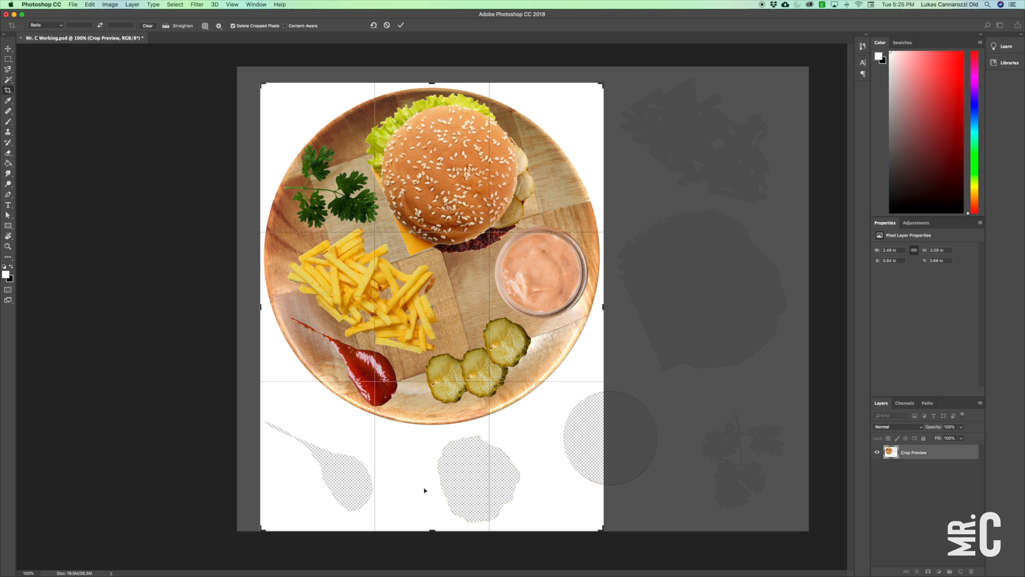
left_click_drag(432, 531, 433, 479)
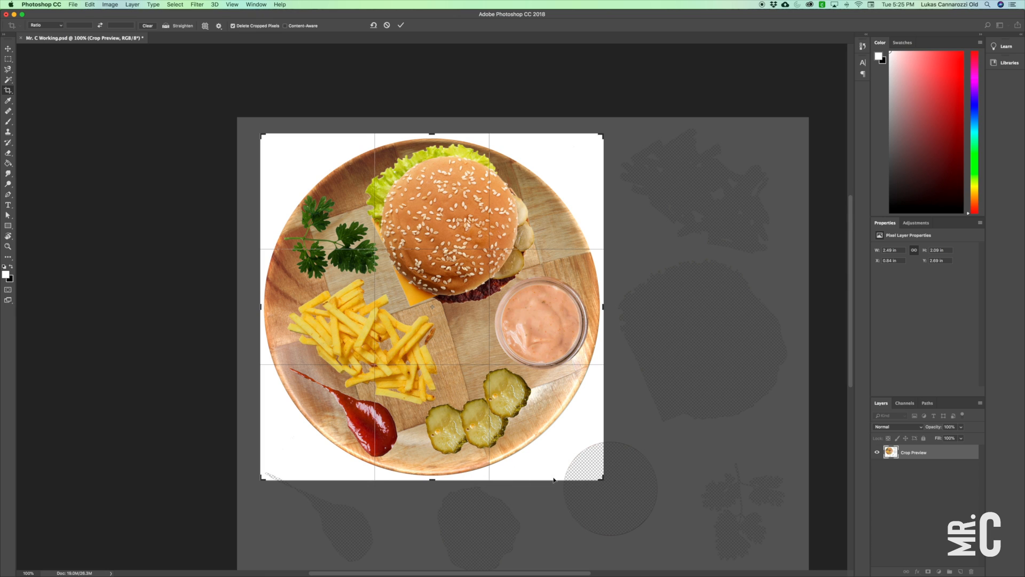
key("Return")
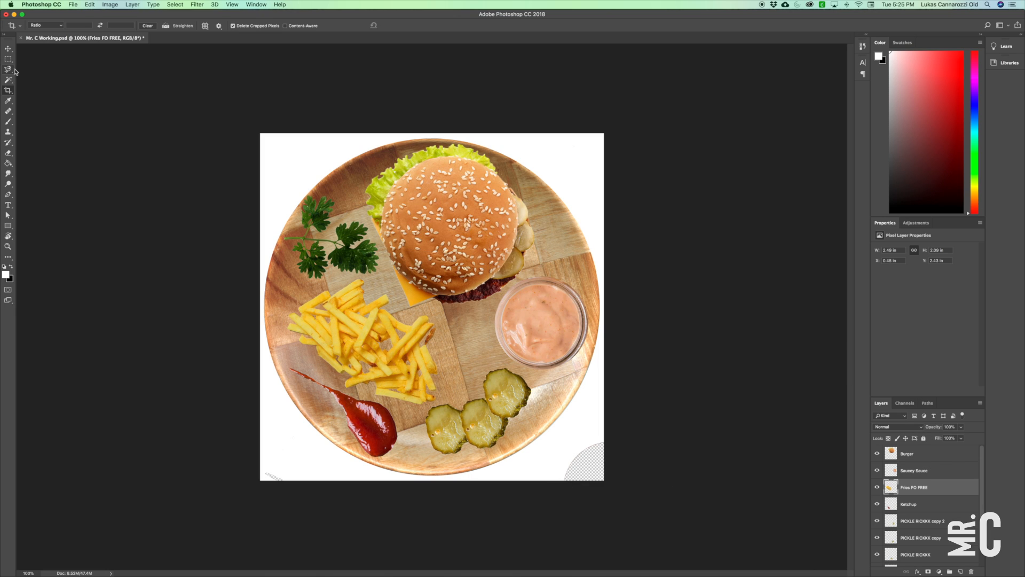
Paint white over the leftover transparent areas in the image's two lower corners with an enlarged brush.
left_click(8, 121)
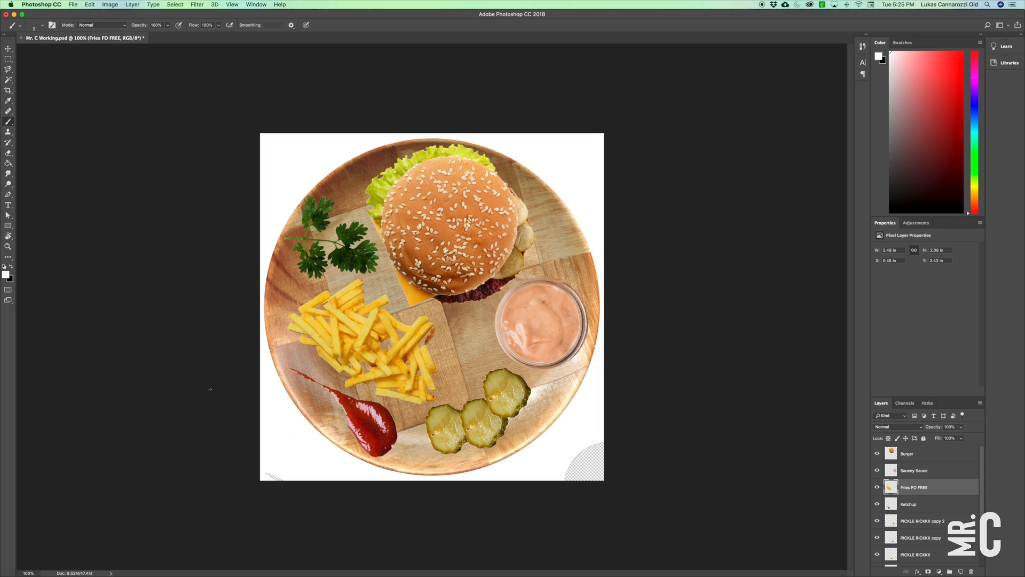
key("bracketright")
key("bracketright")
key("bracketright")
key("bracketright")
key("bracketright")
key("bracketright")
key("bracketright")
key("bracketright")
key("bracketright")
key("bracketright")
key("bracketright")
key("bracketright")
key("bracketright")
key("bracketright")
key("bracketright")
left_click_drag(286, 479, 220, 474)
key("bracketleft")
key("bracketleft")
key("bracketleft")
key("bracketleft")
mouse_move(552, 483)
left_mouse_down()
mouse_move(597, 476)
mouse_move(590, 454)
mouse_move(566, 474)
mouse_move(579, 496)
left_mouse_up()
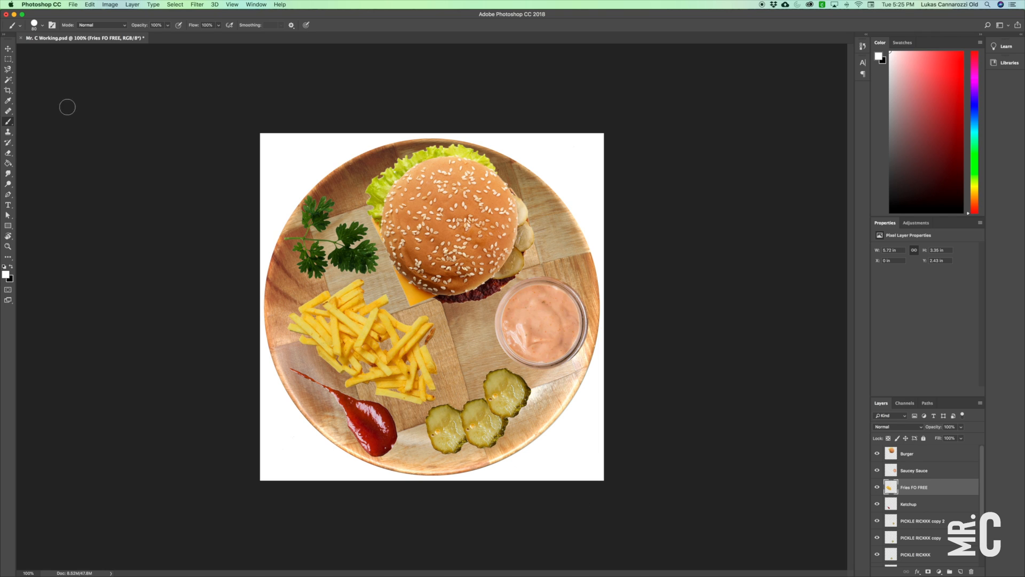
left_click(8, 48)
left_click(114, 159)
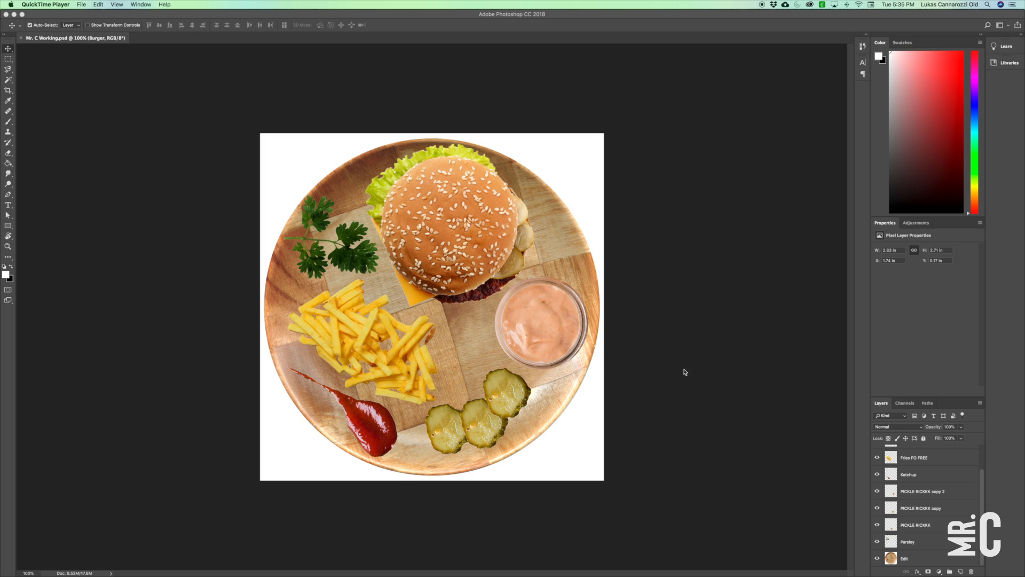
Add a Drop Shadow to the Burger layer with 40% opacity, 30° angle, 5 px distance, 8% spread and 40 px size.
scroll(917, 532, "up", 2)
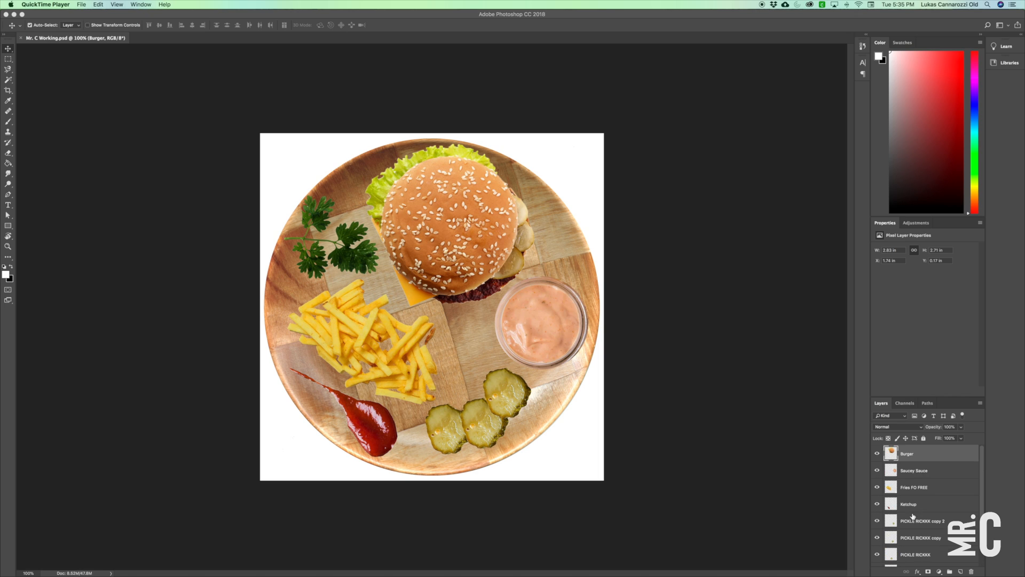
left_click(892, 452, "super")
left_click(918, 573)
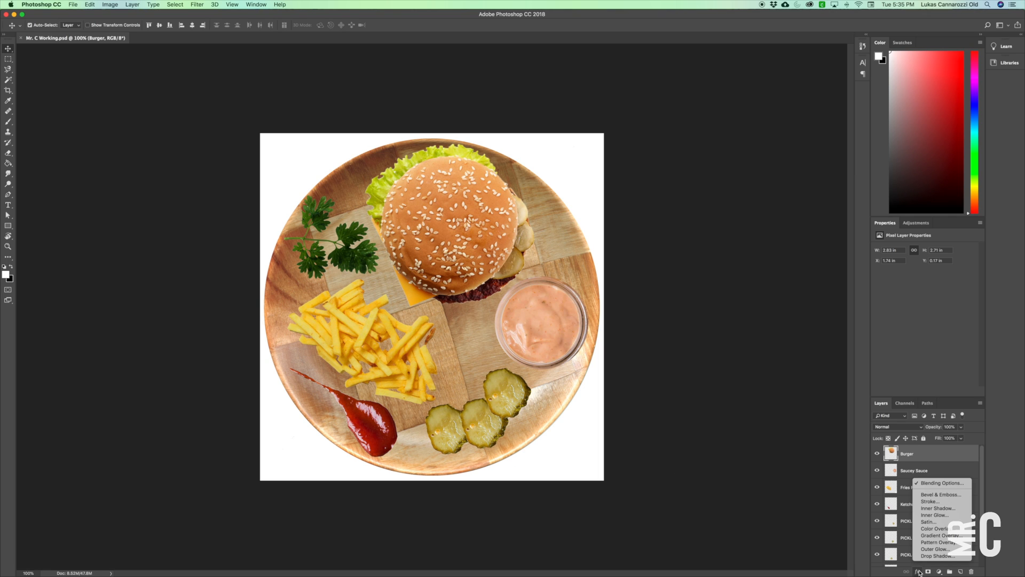
left_click(962, 556)
left_click_drag(616, 141, 790, 135)
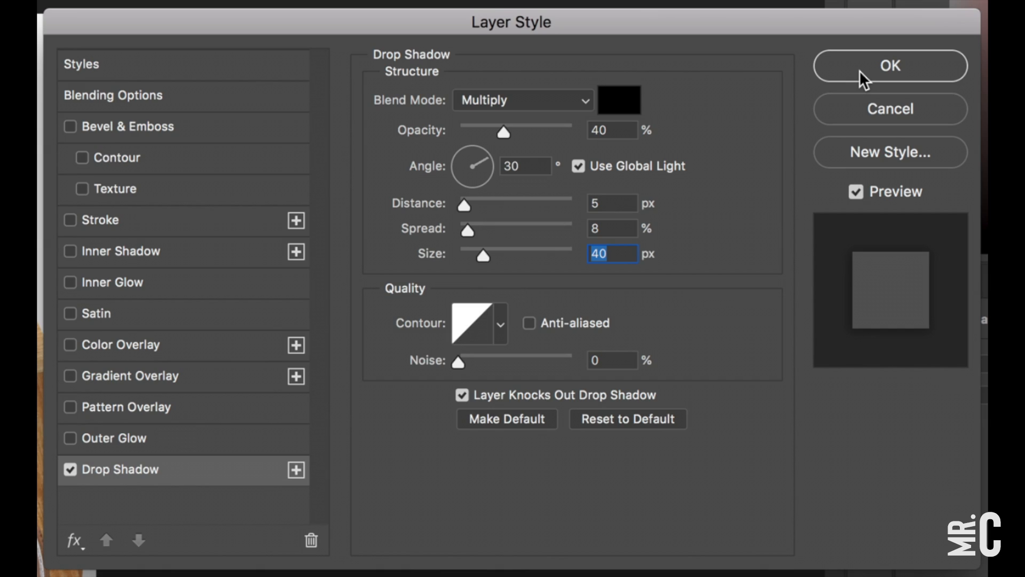
left_click(859, 69)
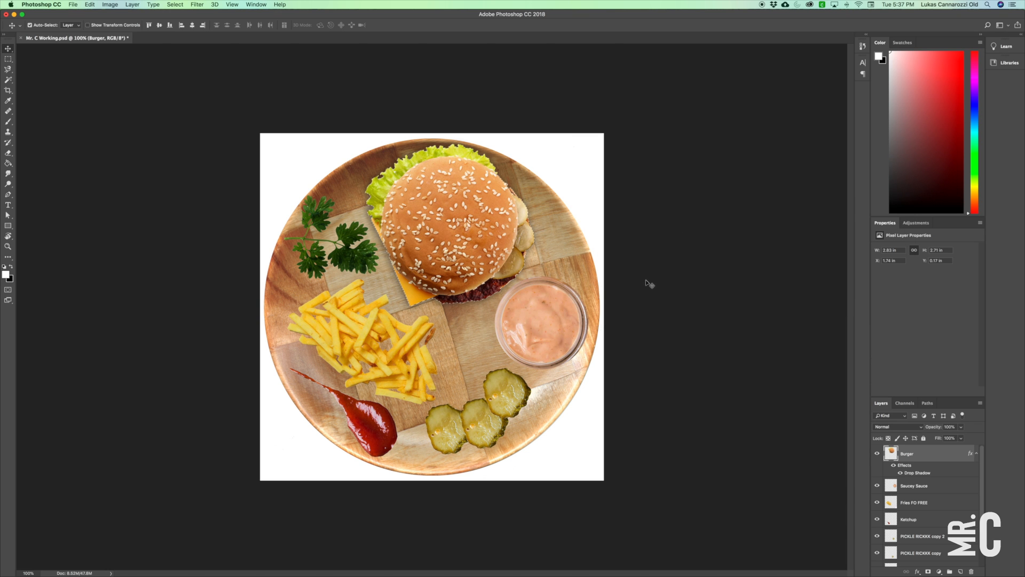
Toggle the Burger layer's effects off and on to compare the image with and without the drop shadow.
key("super+d")
left_click(893, 465)
left_click(894, 466)
left_click(894, 466)
left_click(893, 466)
left_click(894, 466)
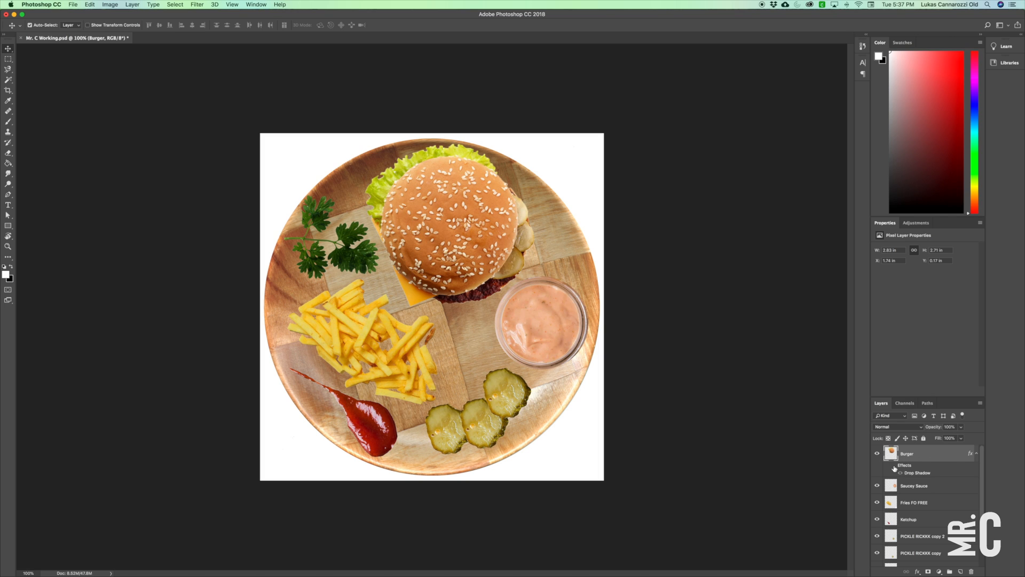
left_click(894, 467)
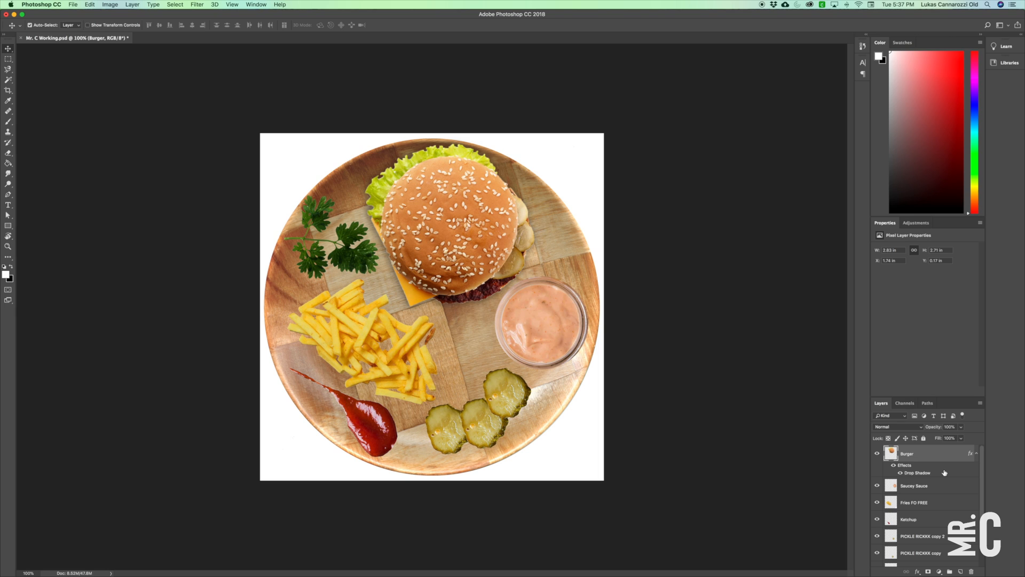
Copy the Burger layer's drop shadow onto the Saucey Sauce, Fries FO FREE and pickle layers.
left_click_drag(944, 466, 932, 523)
left_click(931, 523)
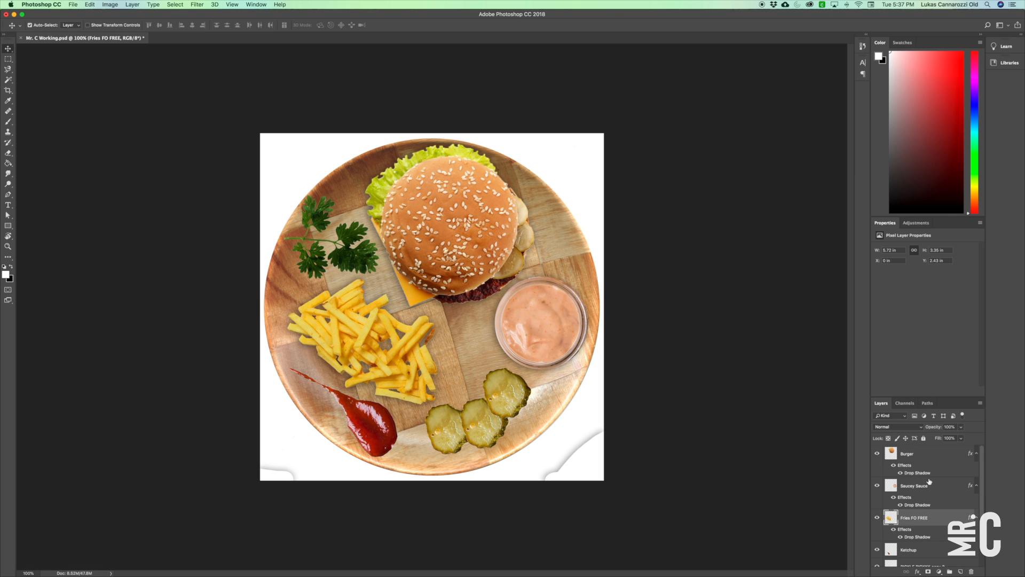
scroll(955, 482, "down", 3)
left_click_drag(932, 472, 931, 525)
scroll(932, 518, "down", 2)
scroll(931, 526, "down", 1)
left_click_drag(931, 520, 931, 540)
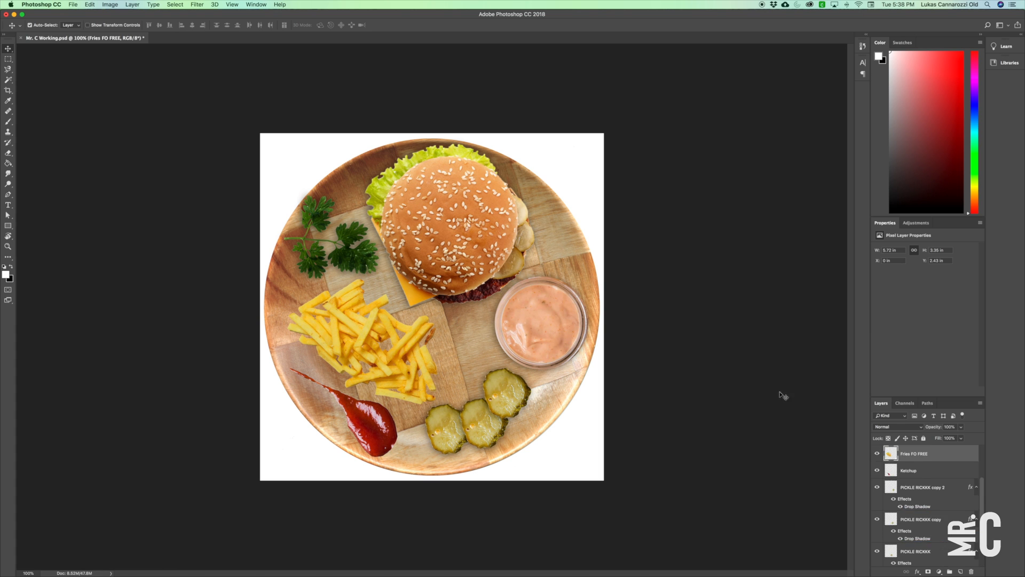
Reapply the drop shadow to the Fries FO FREE layer and select that layer.
scroll(940, 487, "up", 4)
left_click_drag(940, 488, 939, 499)
left_click(891, 499, "super")
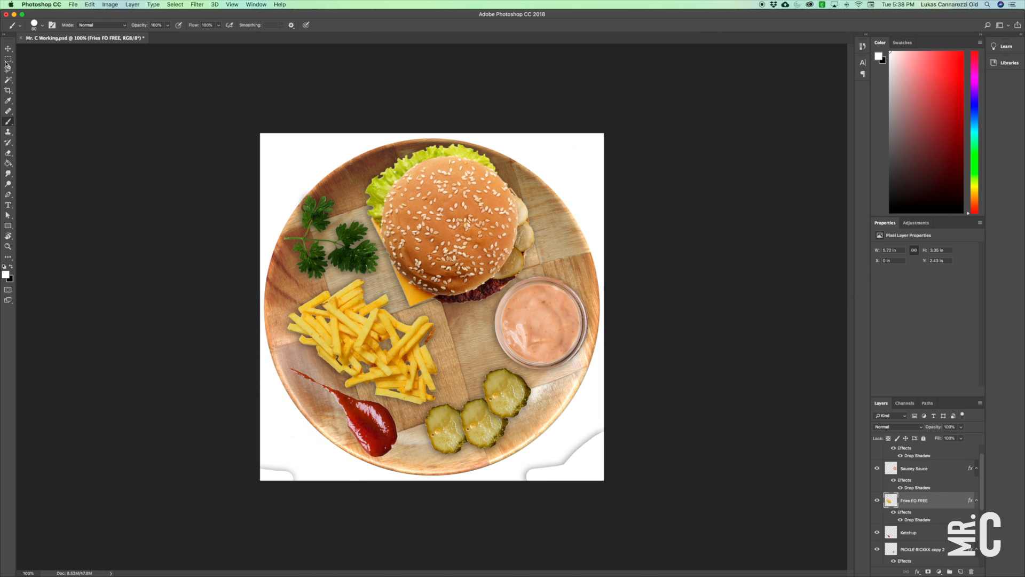
Delete the stray leftover areas in the image's two lower corners using rectangular marquee selections.
key("m")
left_click_drag(517, 481, 709, 464)
key("Delete")
left_click_drag(561, 502, 631, 422)
key("Delete")
left_click_drag(302, 485, 222, 447)
key("Delete")
scroll(916, 497, "down", 3)
Cover the transparent areas in the two lower corners with white using the Brush tool, and deselect all layers.
left_click(916, 488)
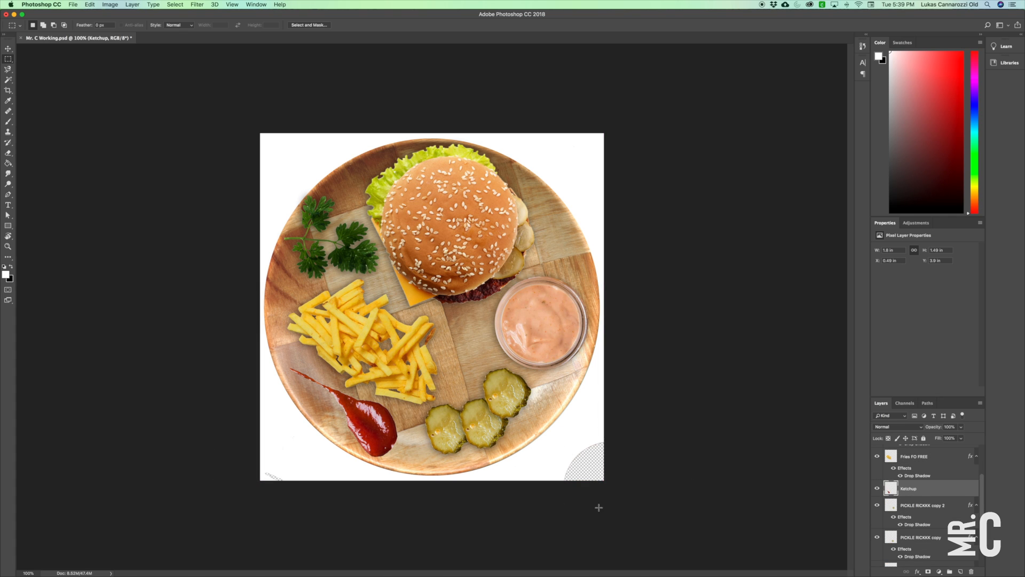
key("b")
key("v")
left_click(650, 305)
Export the image as a JPG at 100% quality and 1717 x 1734 px, naming the file Cheeseburger.
left_click(73, 5)
mouse_move(107, 105)
left_click(204, 119)
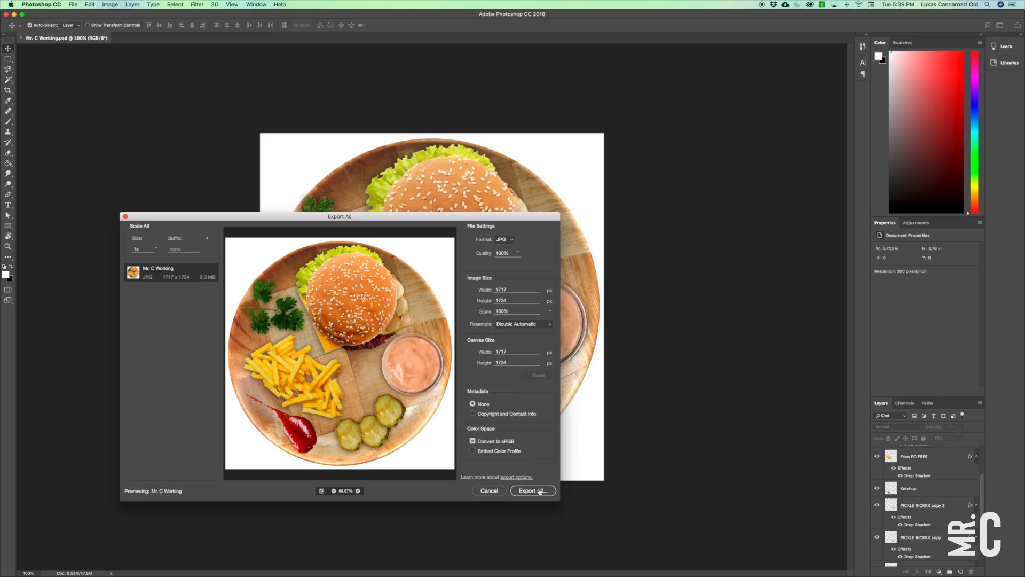
left_click(539, 491)
double_click(272, 270)
type("Cheeseburger")
key("Return")
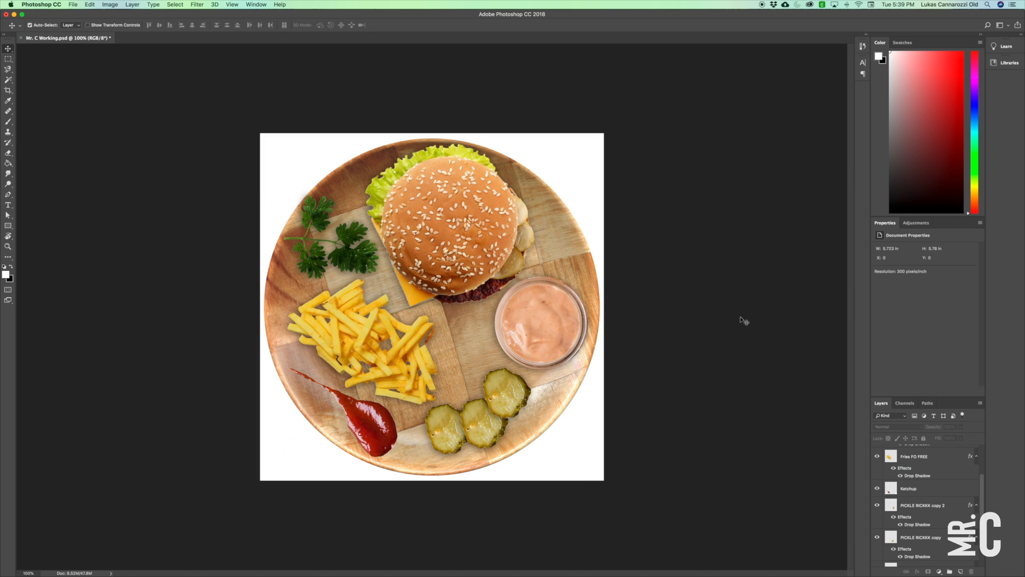